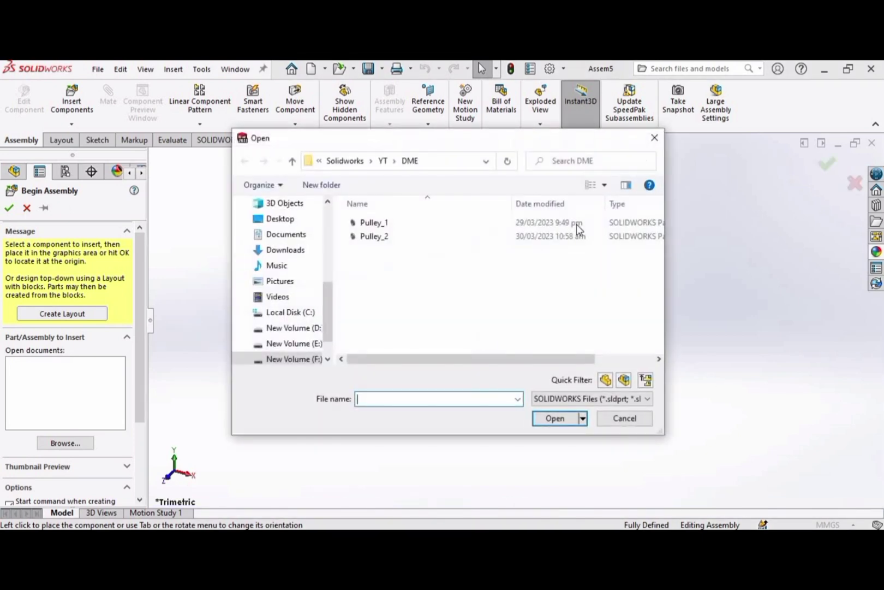
Cancel the initial component insertion, leaving the new assembly empty
{"action": "left_click", "coordinate": [658, 143]}
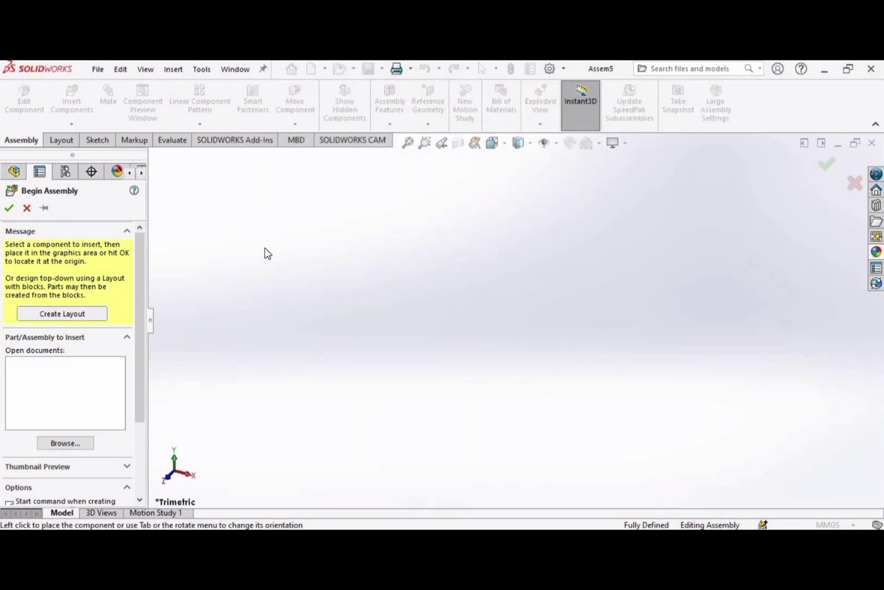
{"action": "left_click", "coordinate": [28, 208]}
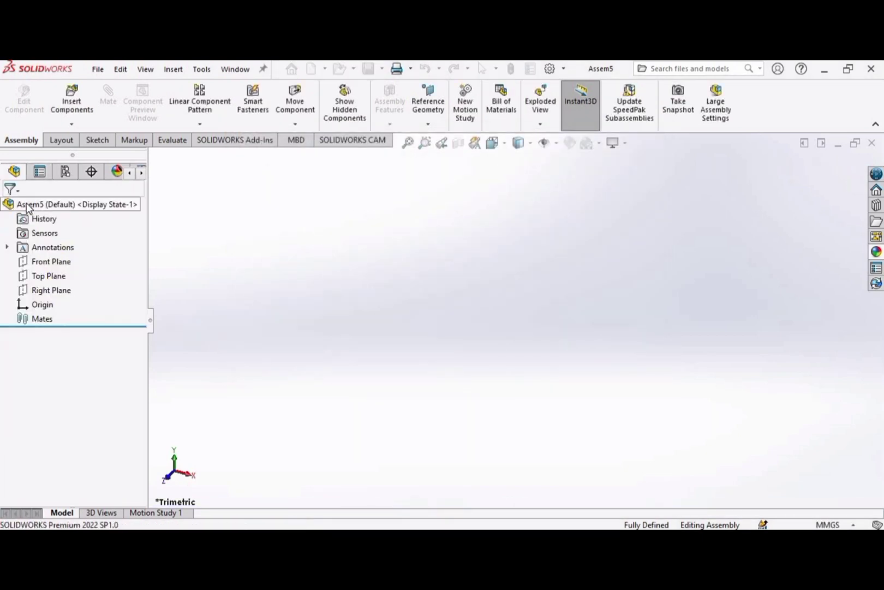
Create a reference axis at the intersection of the Top Plane and Right Plane, and turn on the display of axes
{"action": "left_click", "coordinate": [425, 125]}
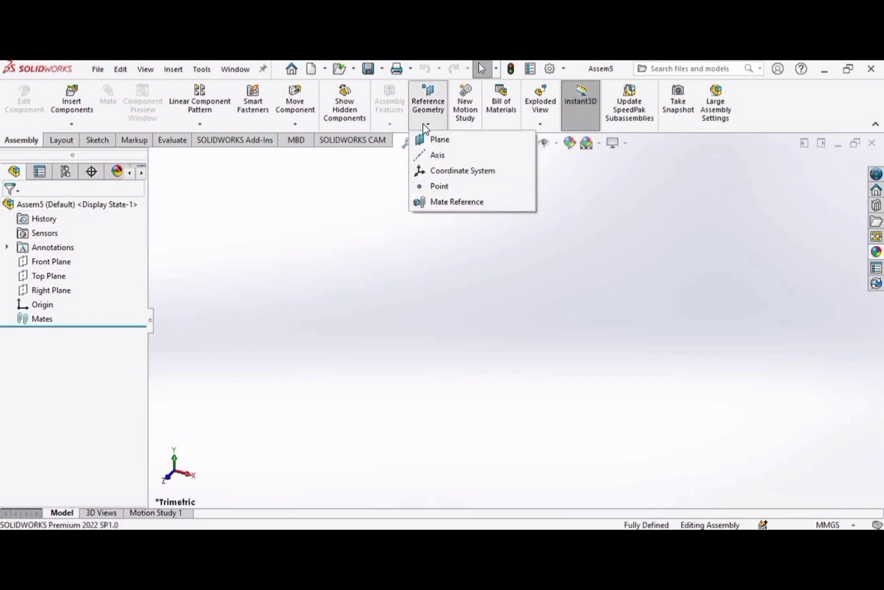
{"action": "left_click", "coordinate": [439, 155]}
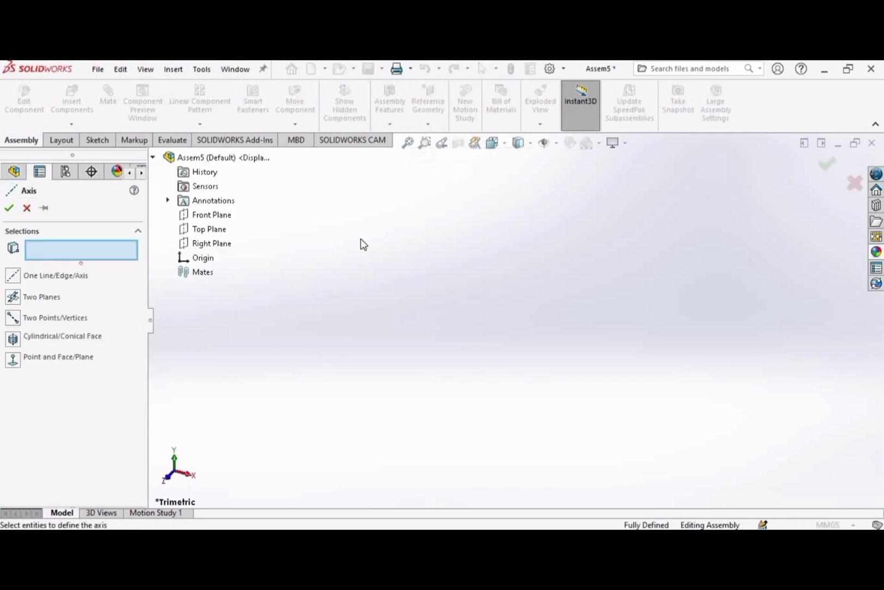
{"action": "left_click", "coordinate": [210, 230]}
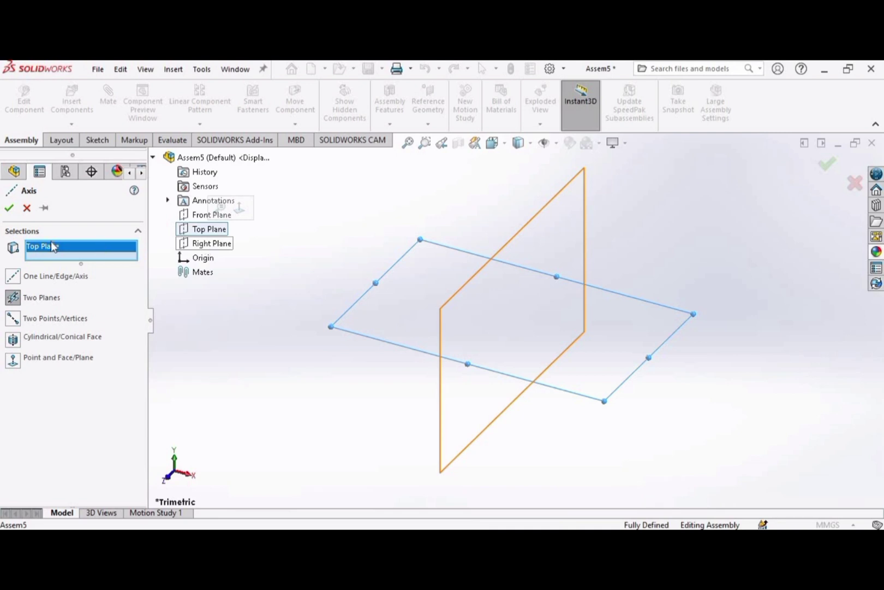
{"action": "left_click", "coordinate": [194, 243]}
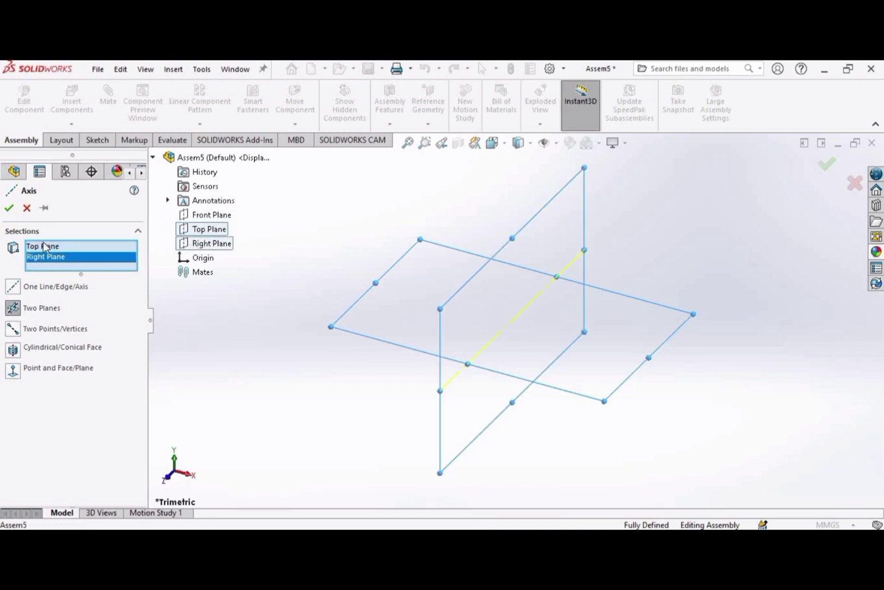
{"action": "left_click", "coordinate": [9, 209]}
{"action": "left_click", "coordinate": [421, 385]}
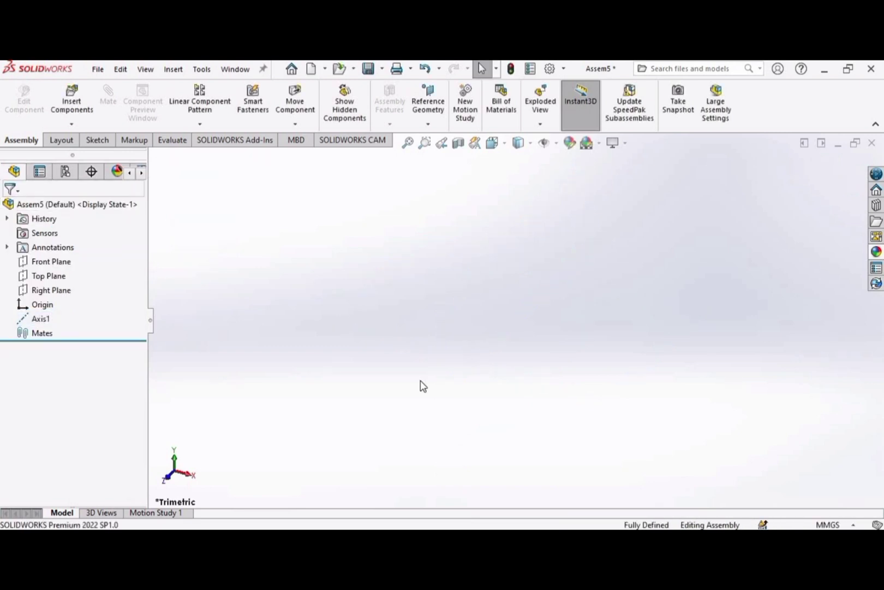
{"action": "left_click", "coordinate": [556, 144]}
{"action": "left_click", "coordinate": [546, 179]}
Create a reference plane offset 200 mm from the Right Plane
{"action": "left_click", "coordinate": [428, 125]}
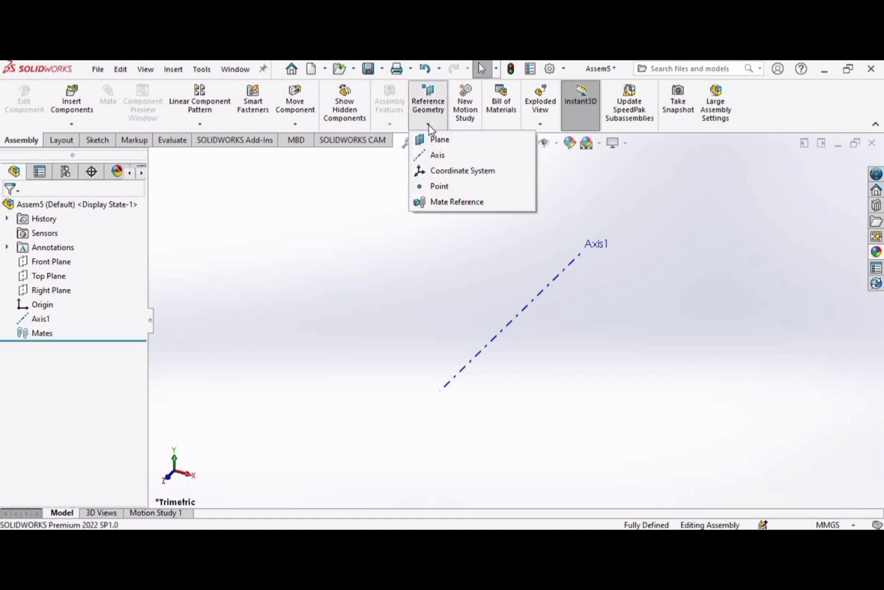
{"action": "left_click", "coordinate": [436, 141]}
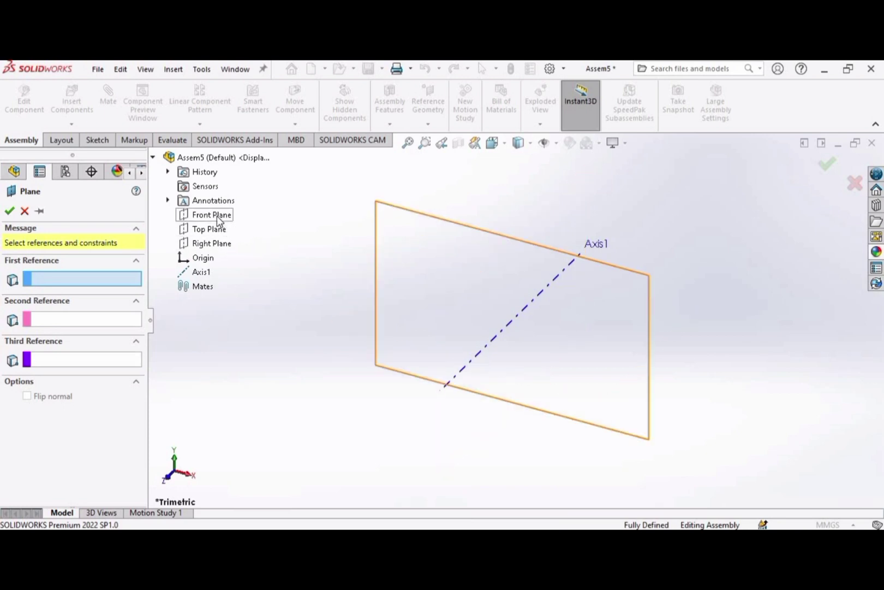
{"action": "left_click", "coordinate": [220, 247]}
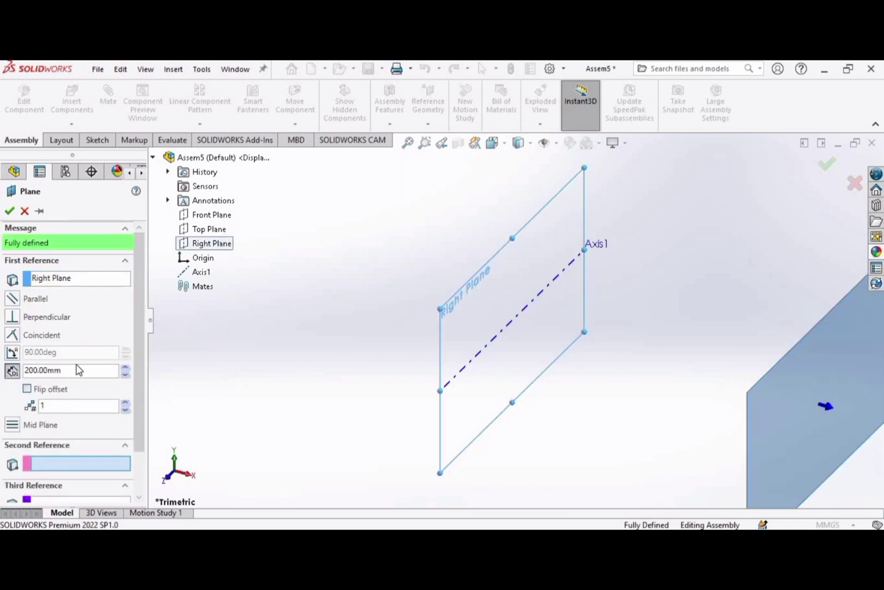
{"action": "left_click", "coordinate": [12, 371]}
{"action": "left_click", "coordinate": [15, 372]}
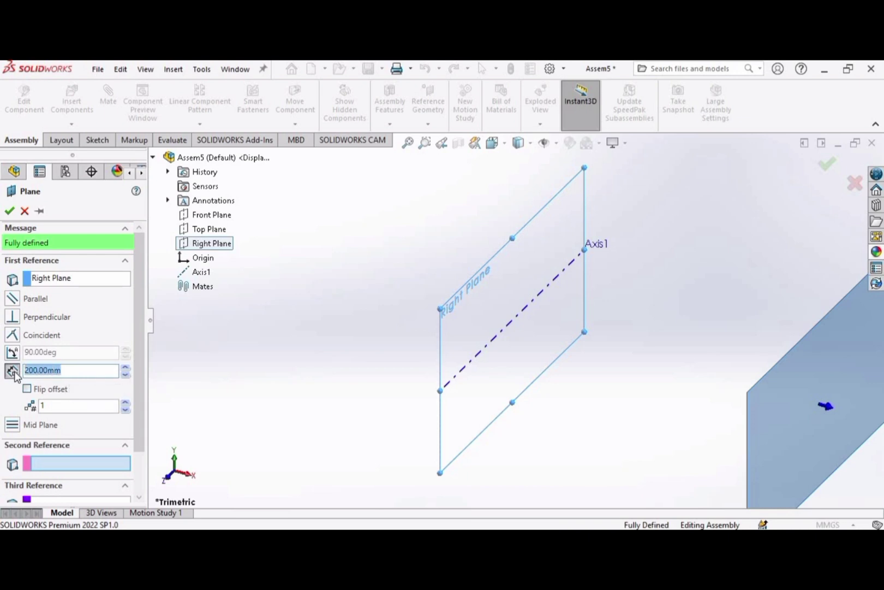
{"action": "key", "text": "BackSpace"}
{"action": "type", "text": "200"}
{"action": "key", "text": "Return"}
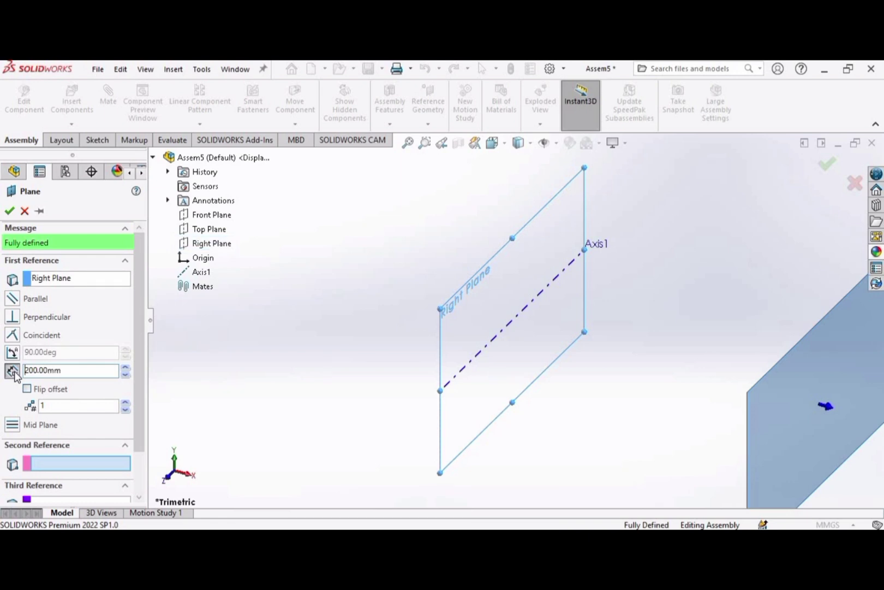
{"action": "left_click", "coordinate": [10, 211]}
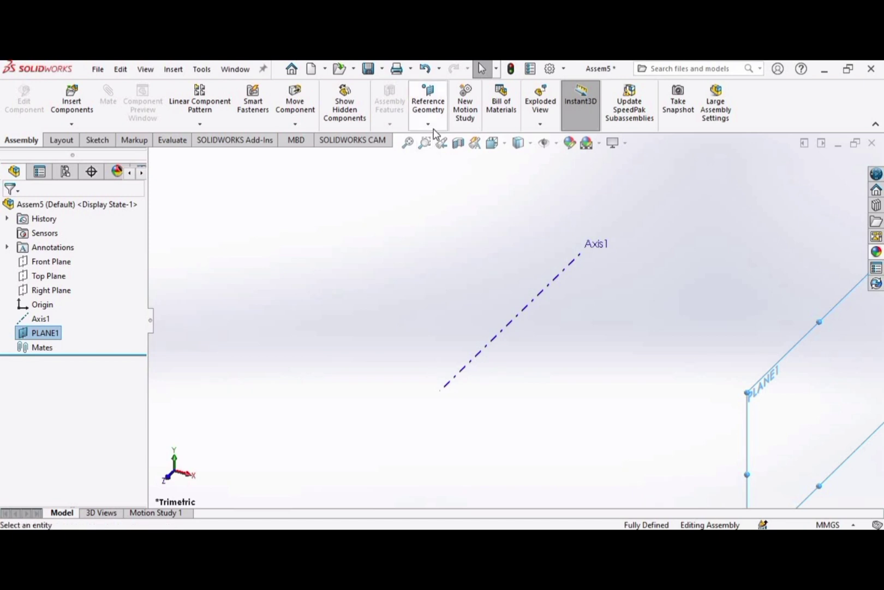
Create a second reference axis at the intersection of the offset plane and the Top Plane
{"action": "left_click", "coordinate": [428, 110]}
{"action": "left_click", "coordinate": [437, 156]}
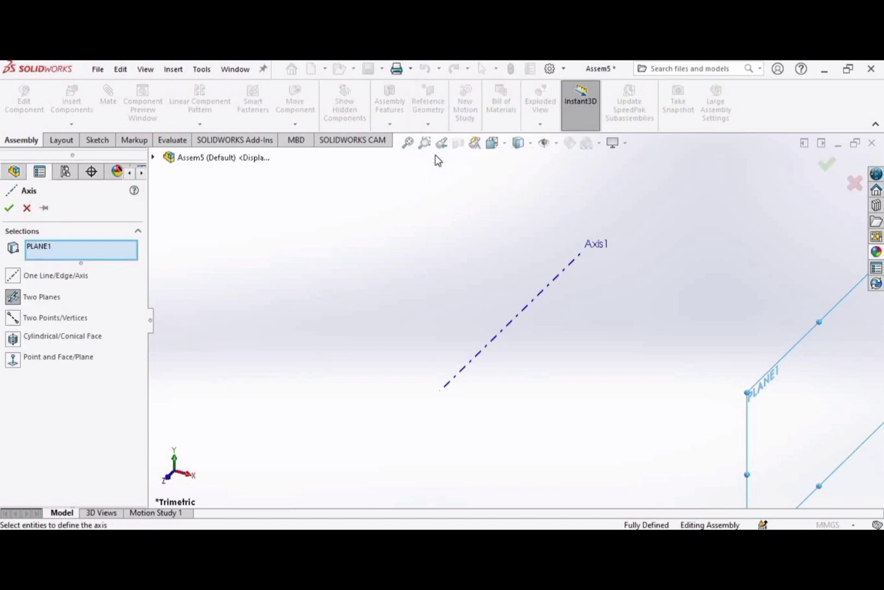
{"action": "left_click", "coordinate": [155, 158]}
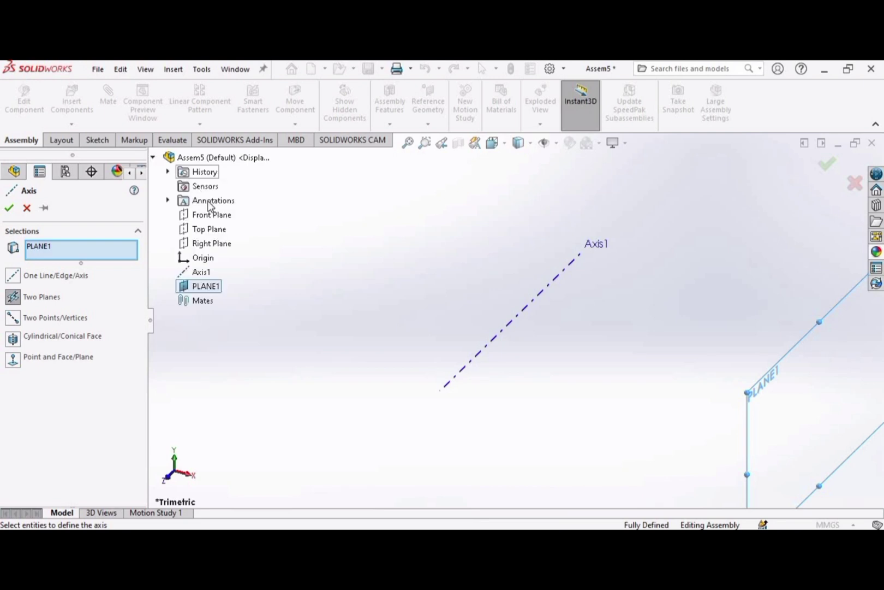
{"action": "left_click", "coordinate": [212, 229]}
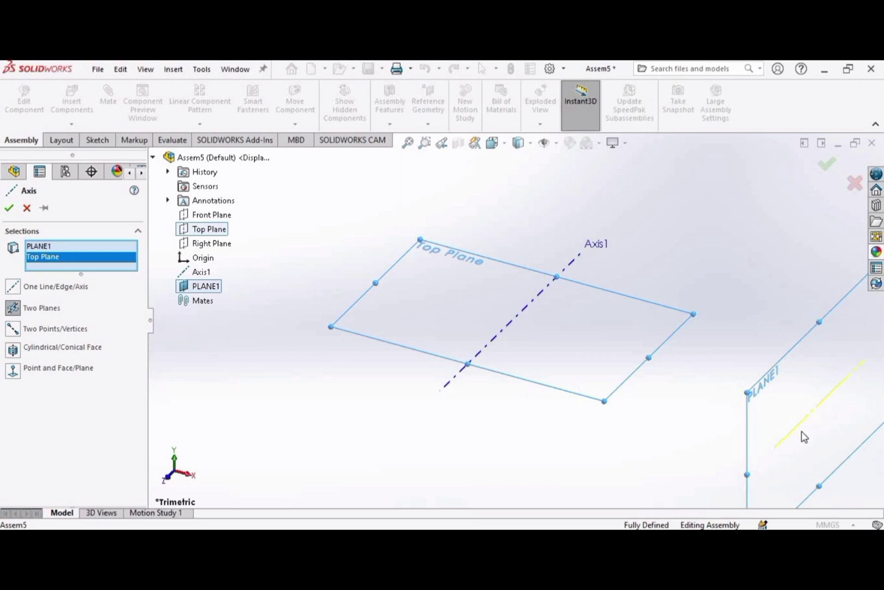
{"action": "left_click", "coordinate": [6, 210]}
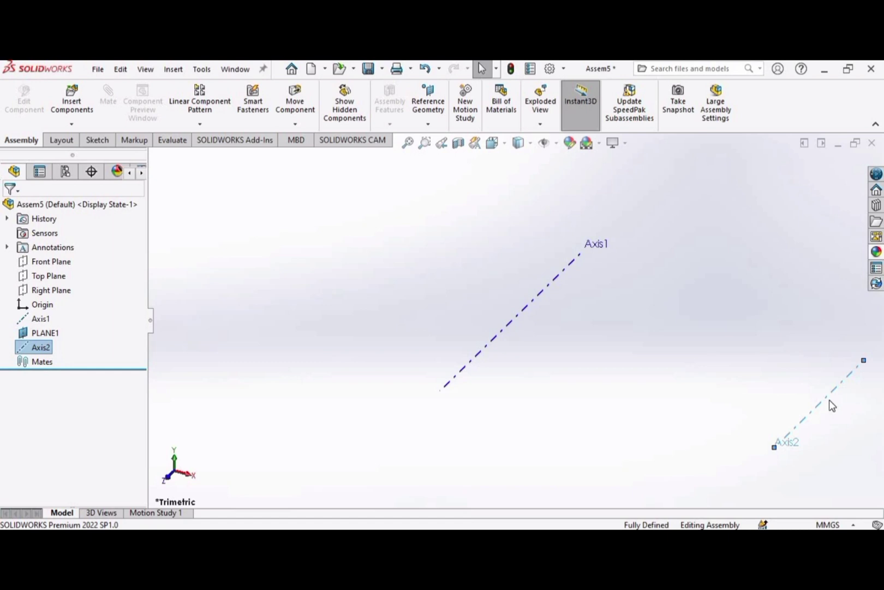
{"action": "left_click", "coordinate": [747, 397]}
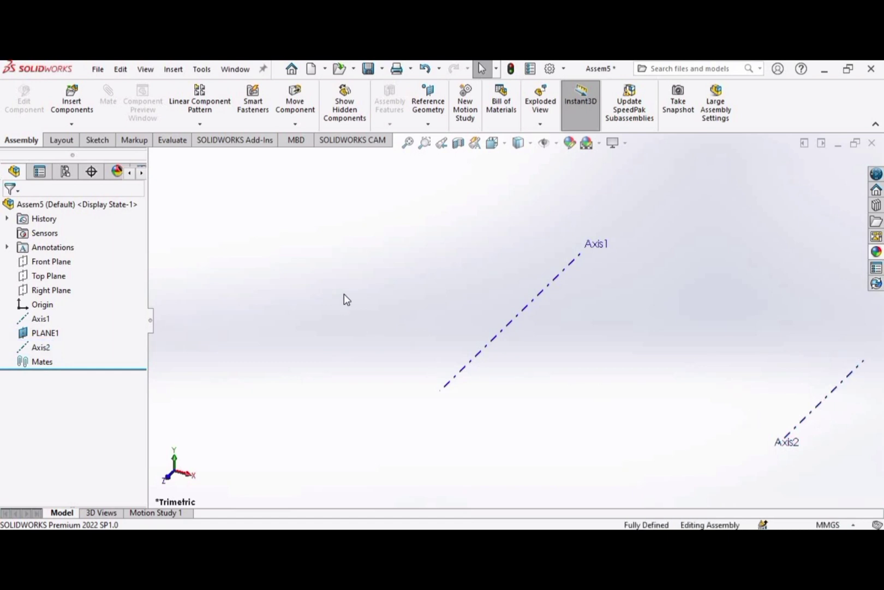
Insert the Pulley_1 part from the DME folder and place it freely beside the first axis
{"action": "left_click", "coordinate": [68, 112]}
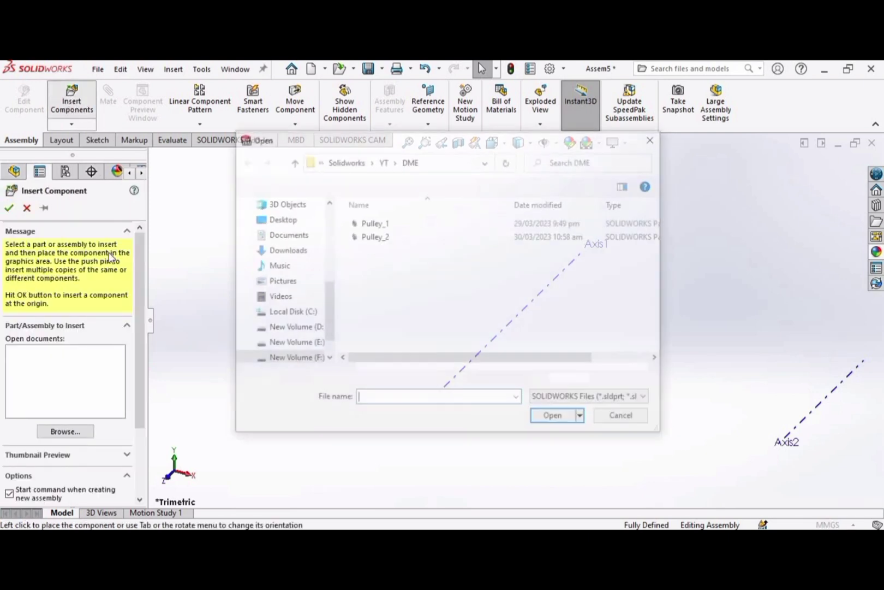
{"action": "left_click", "coordinate": [378, 223]}
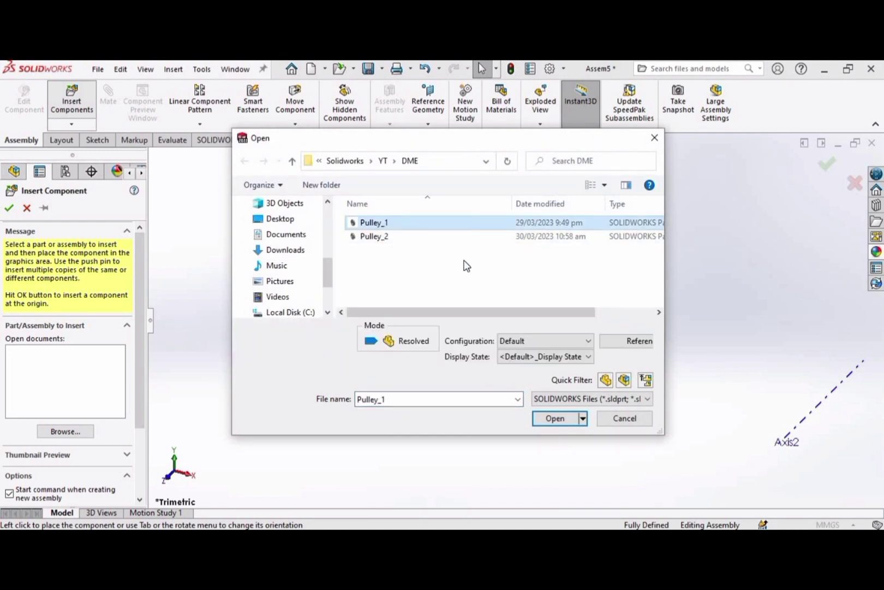
{"action": "left_click", "coordinate": [554, 418]}
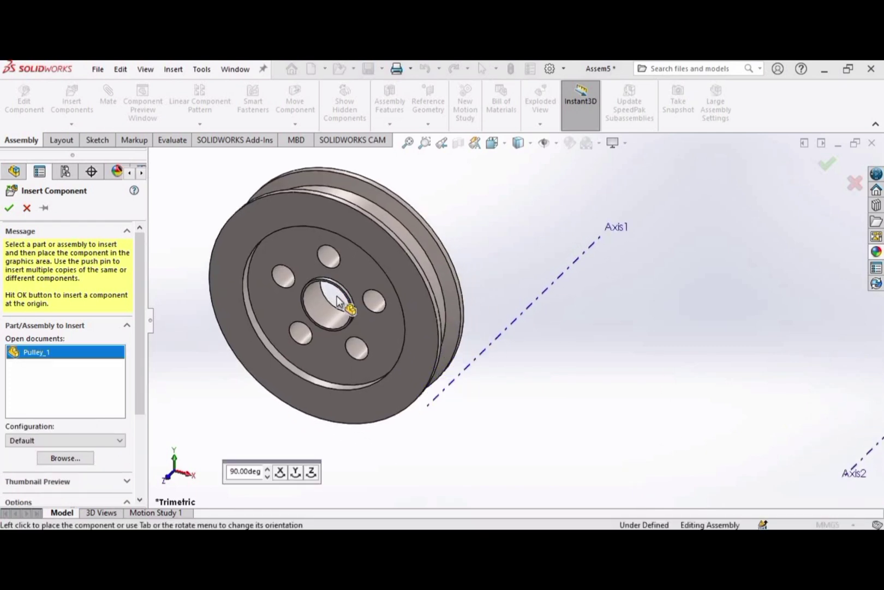
{"action": "left_click", "coordinate": [337, 297]}
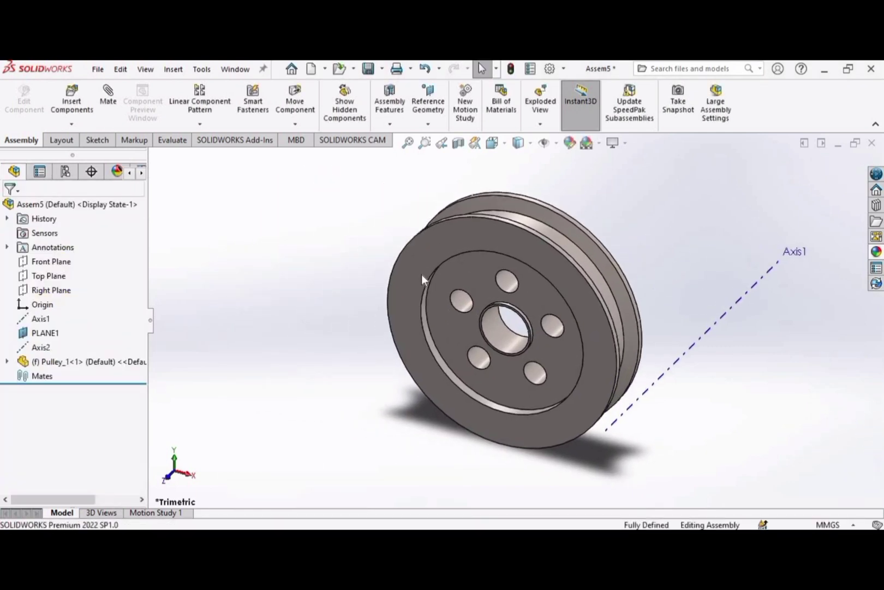
Float the Pulley_1 component and move it slightly away from the first axis
{"action": "left_click", "coordinate": [425, 257]}
{"action": "right_click", "coordinate": [425, 257]}
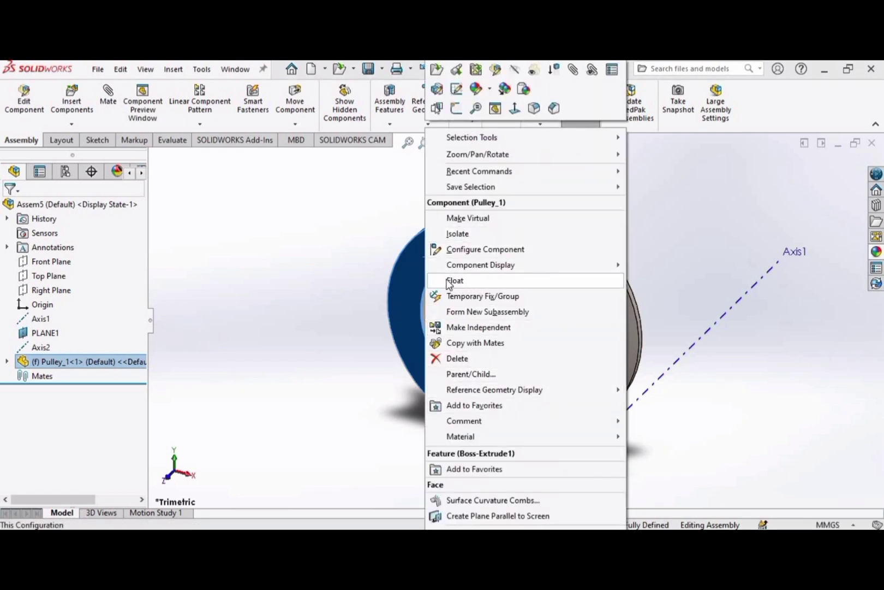
{"action": "left_click", "coordinate": [468, 281]}
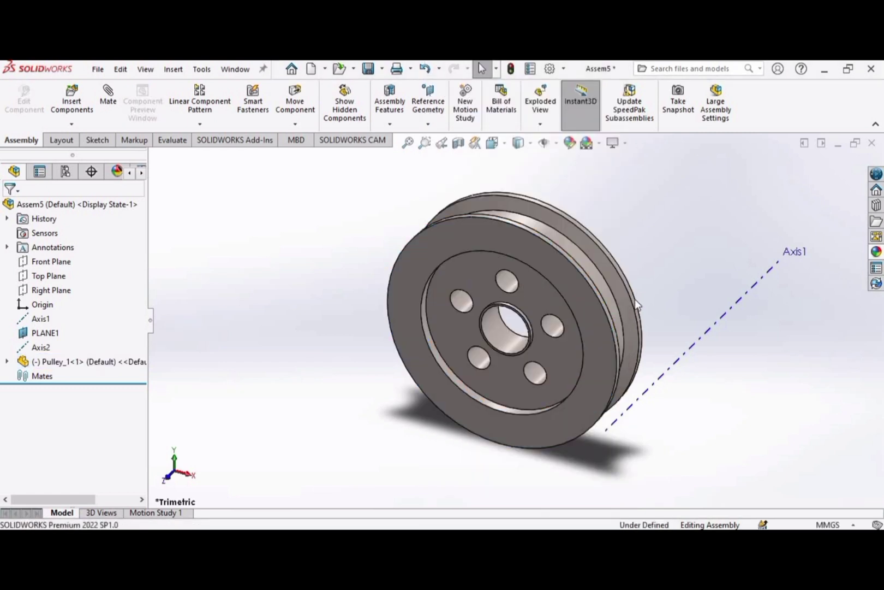
{"action": "left_click_drag", "start_coordinate": [510, 282], "coordinate": [622, 247]}
{"action": "left_click", "coordinate": [622, 246]}
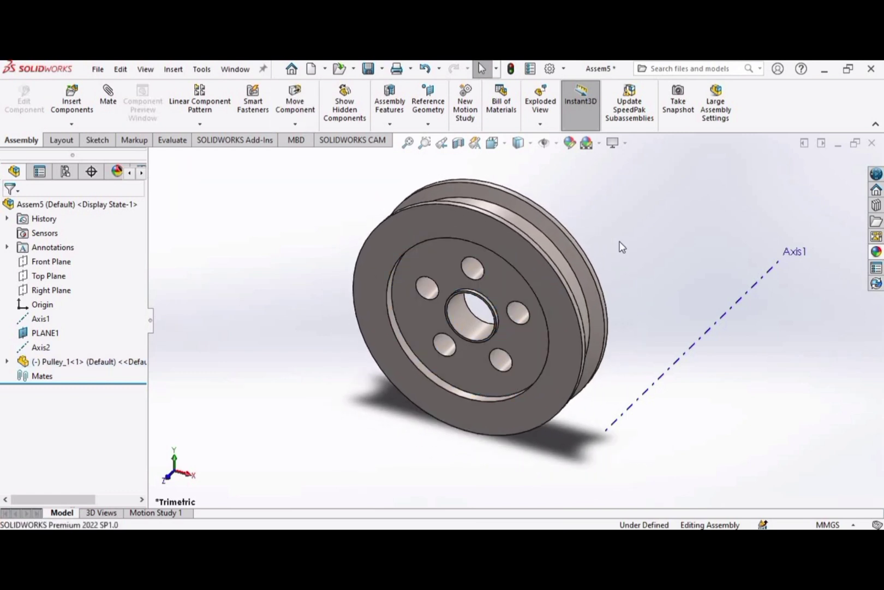
Add a concentric mate between the pulley's central bore face and Axis1
{"action": "left_click", "coordinate": [458, 322]}
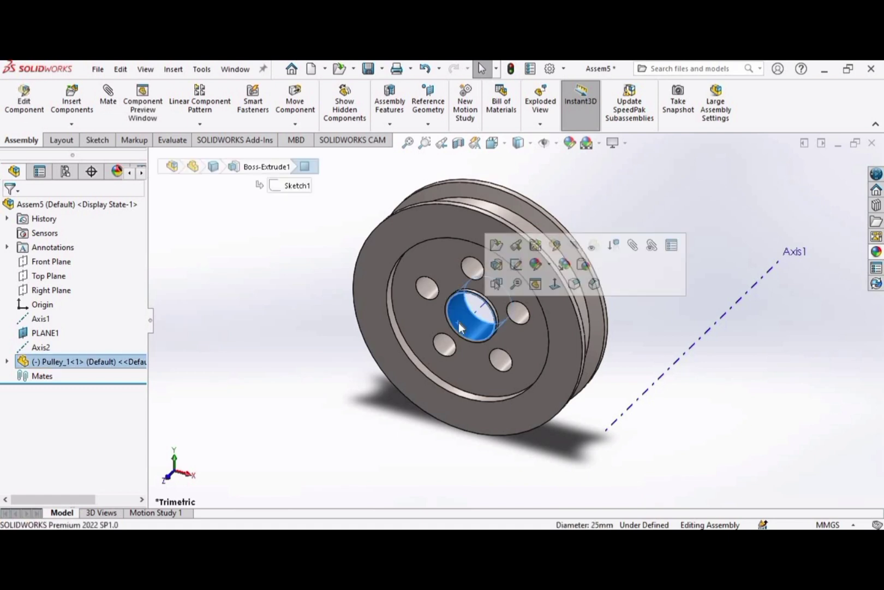
{"action": "left_click", "coordinate": [296, 284]}
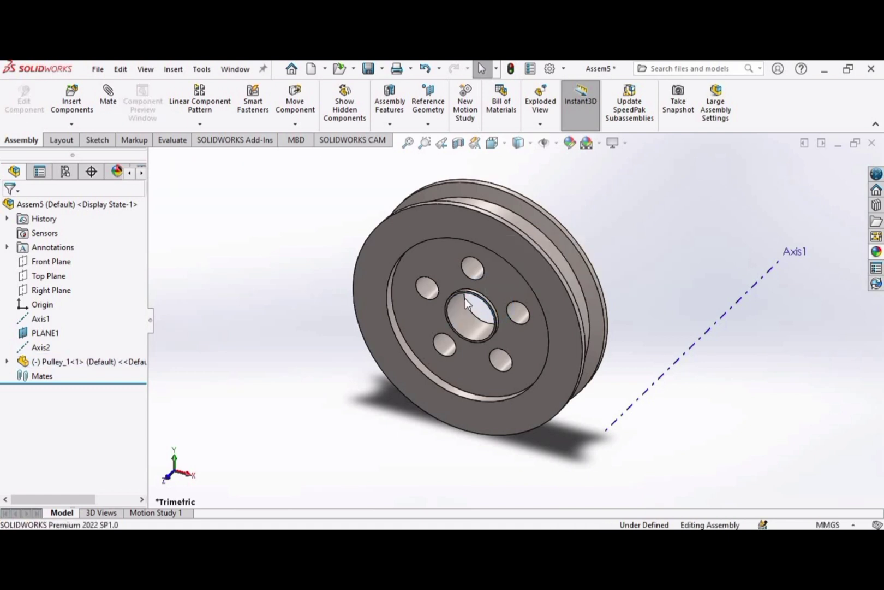
{"action": "left_click", "coordinate": [458, 304]}
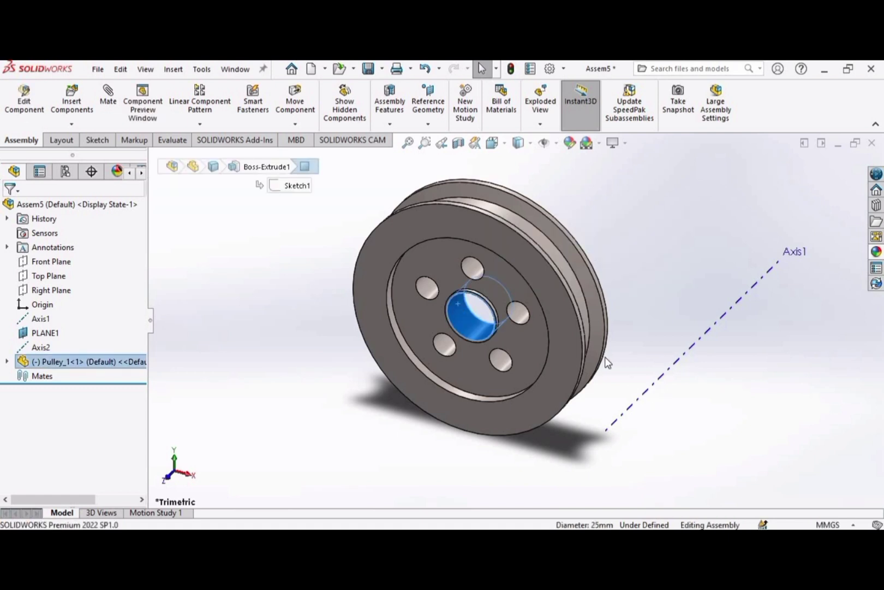
{"action": "left_click", "coordinate": [111, 105]}
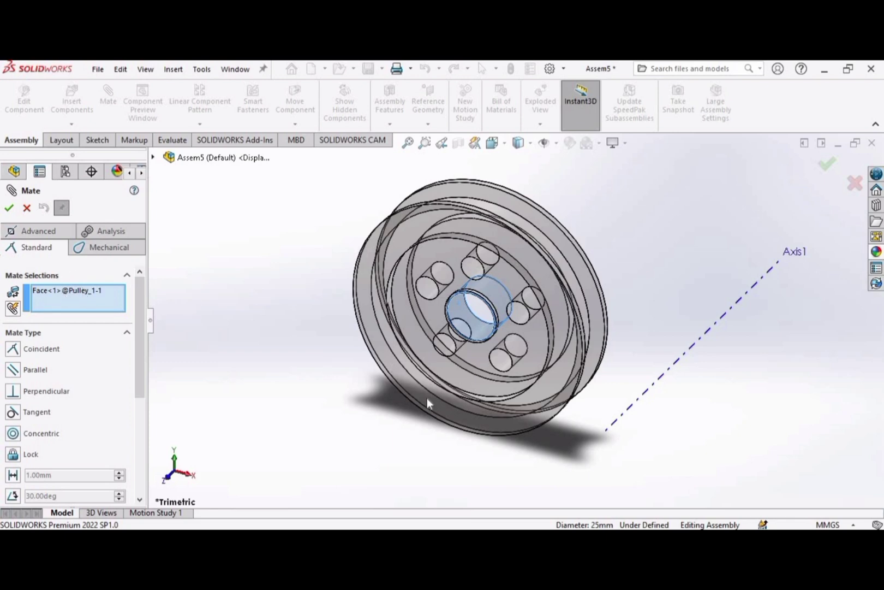
{"action": "left_click", "coordinate": [661, 382]}
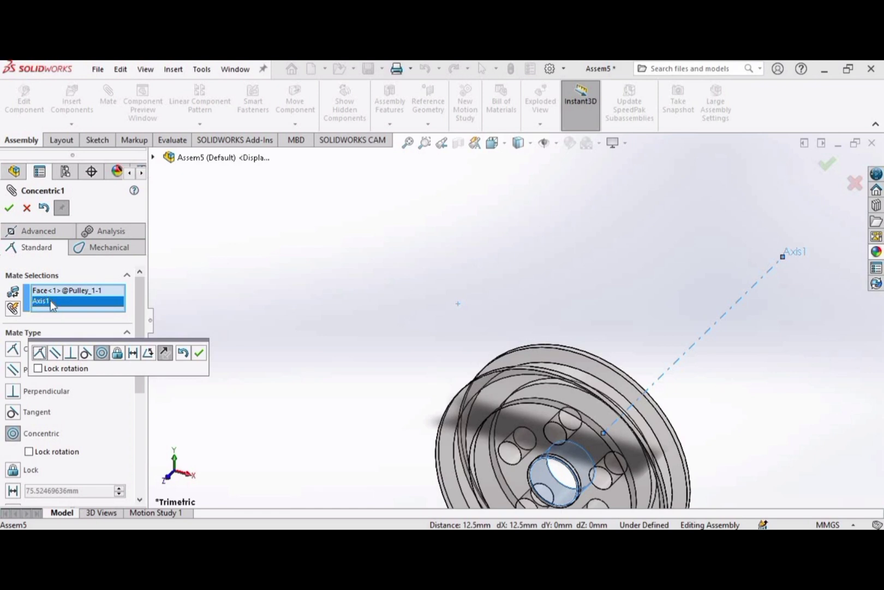
{"action": "left_click", "coordinate": [198, 355]}
{"action": "key", "text": "f"}
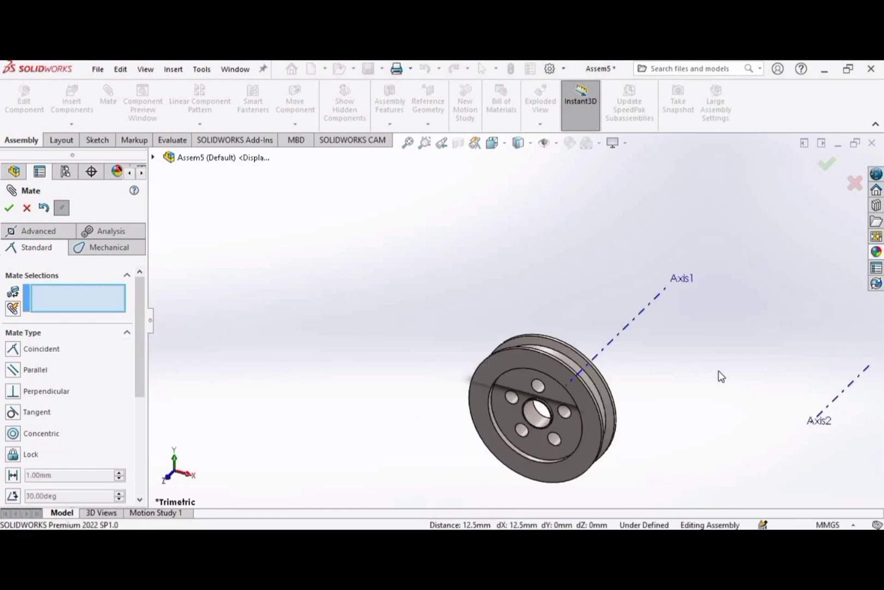
{"action": "scroll", "coordinate": [718, 374], "scroll_direction": "down", "scroll_amount": 2}
{"action": "scroll", "coordinate": [719, 374], "scroll_direction": "up", "scroll_amount": 1}
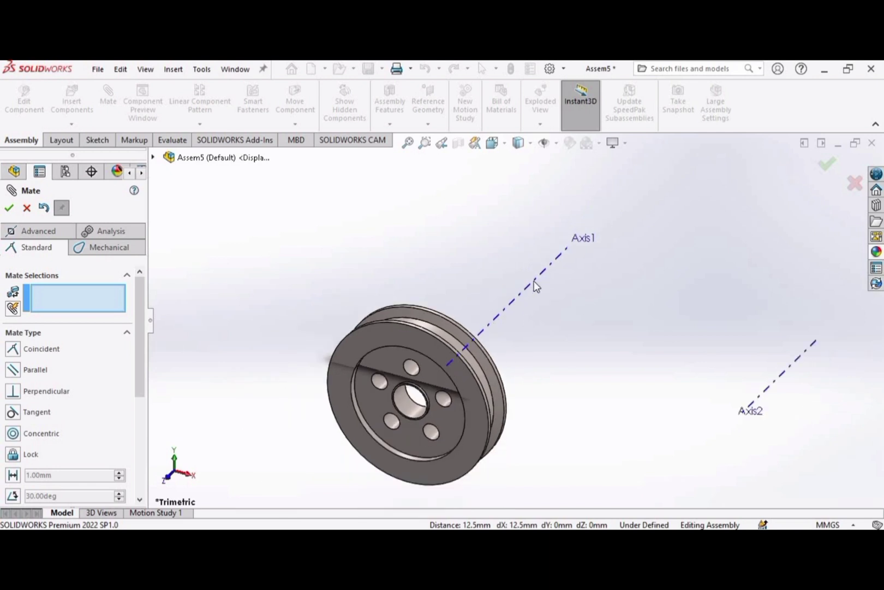
Add a coincident mate between the front face of Pulley_1 and the assembly's Front Plane, and finish mating
{"action": "left_click", "coordinate": [426, 343]}
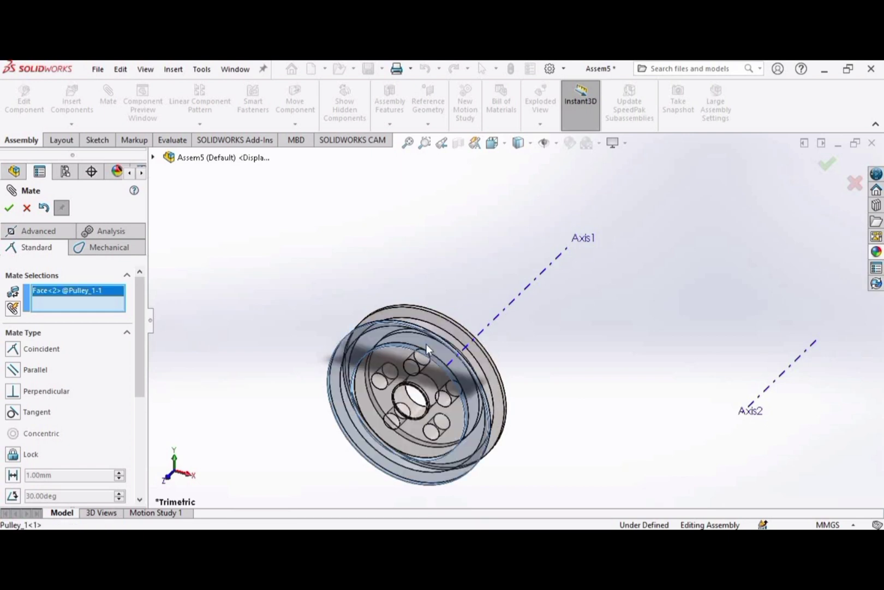
{"action": "left_click", "coordinate": [152, 157]}
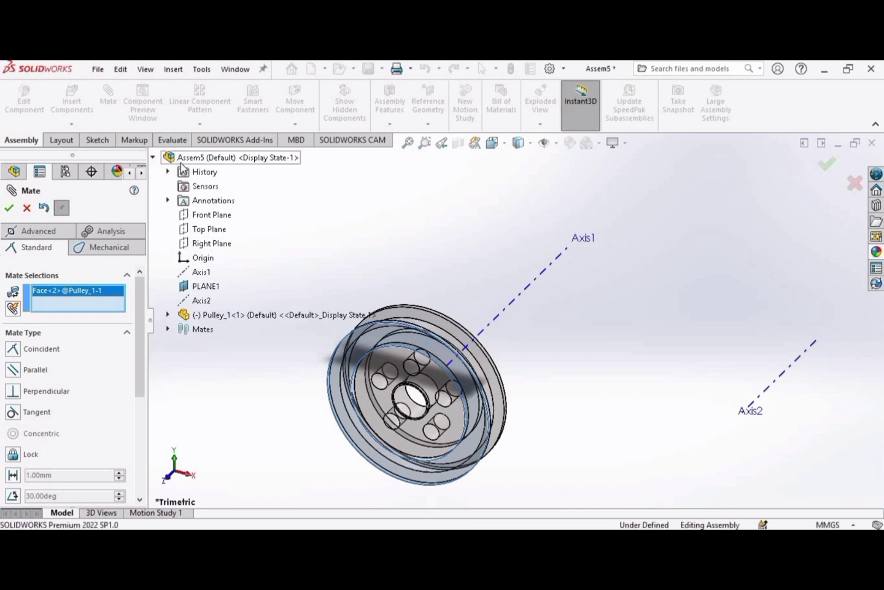
{"action": "left_click", "coordinate": [207, 216]}
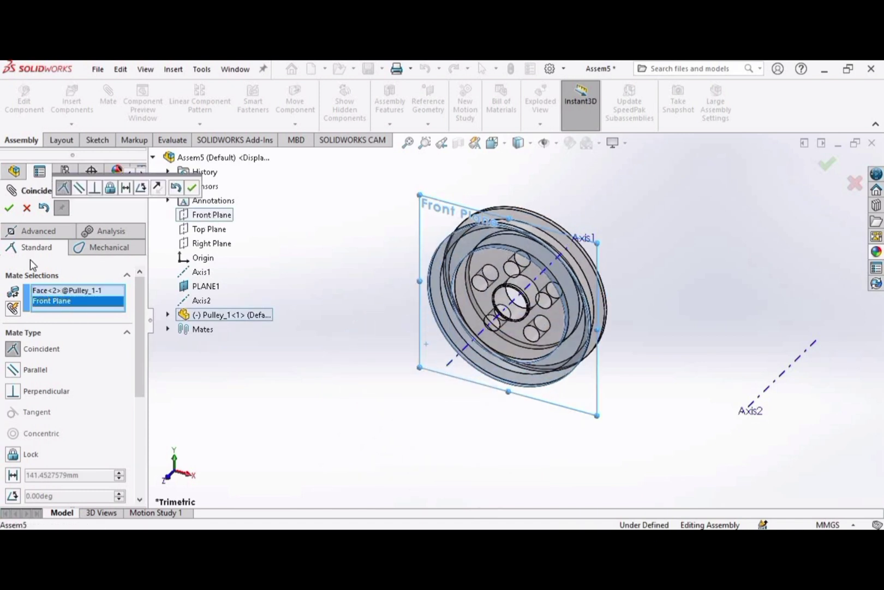
{"action": "left_click", "coordinate": [9, 208]}
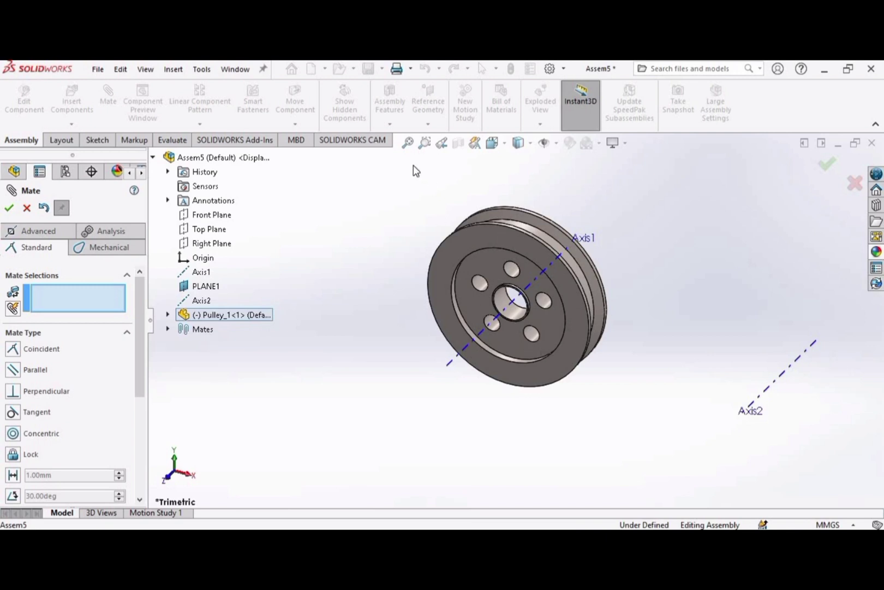
{"action": "left_click", "coordinate": [408, 143]}
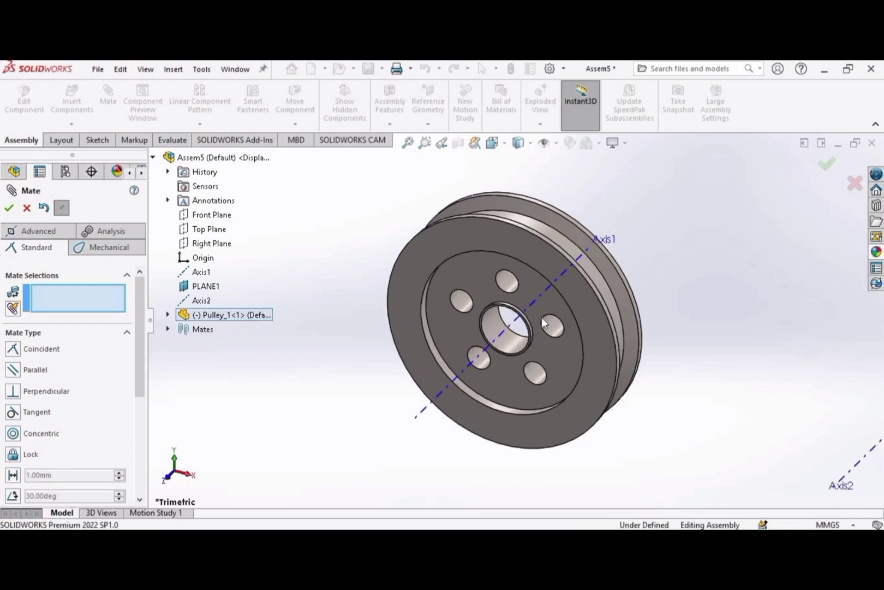
{"action": "scroll", "coordinate": [541, 317], "scroll_direction": "up", "scroll_amount": 3}
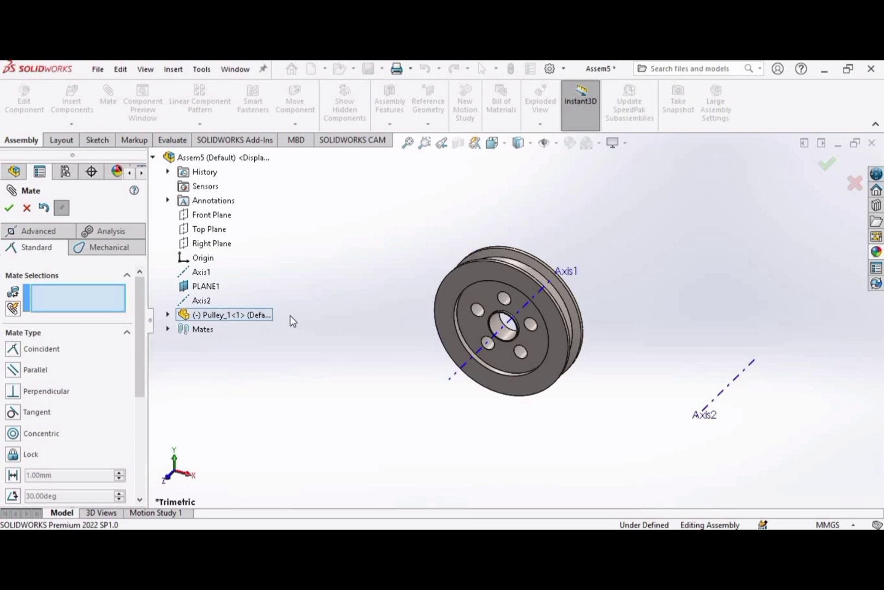
{"action": "left_click", "coordinate": [10, 208]}
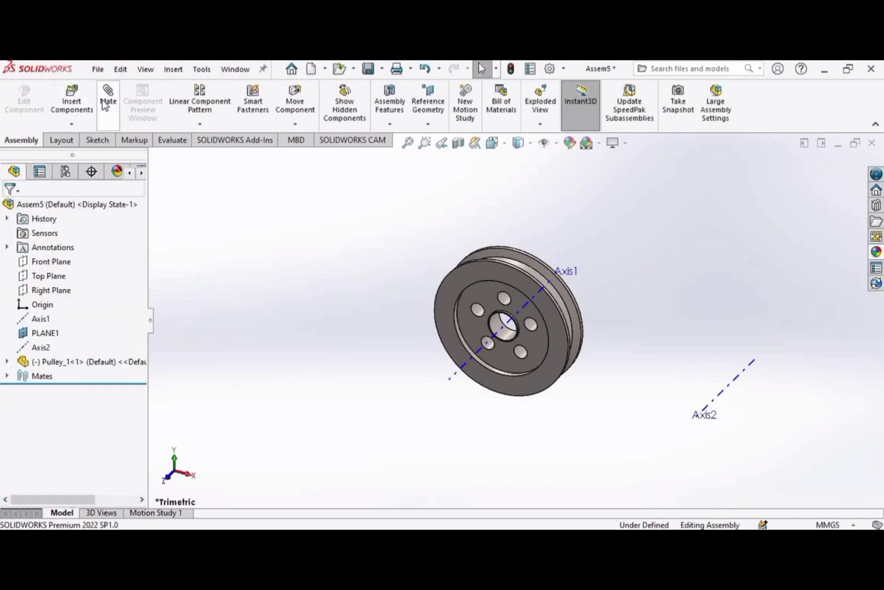
Insert the Pulley_2 part from the DME folder and place it freely above Axis2
{"action": "left_click", "coordinate": [72, 103]}
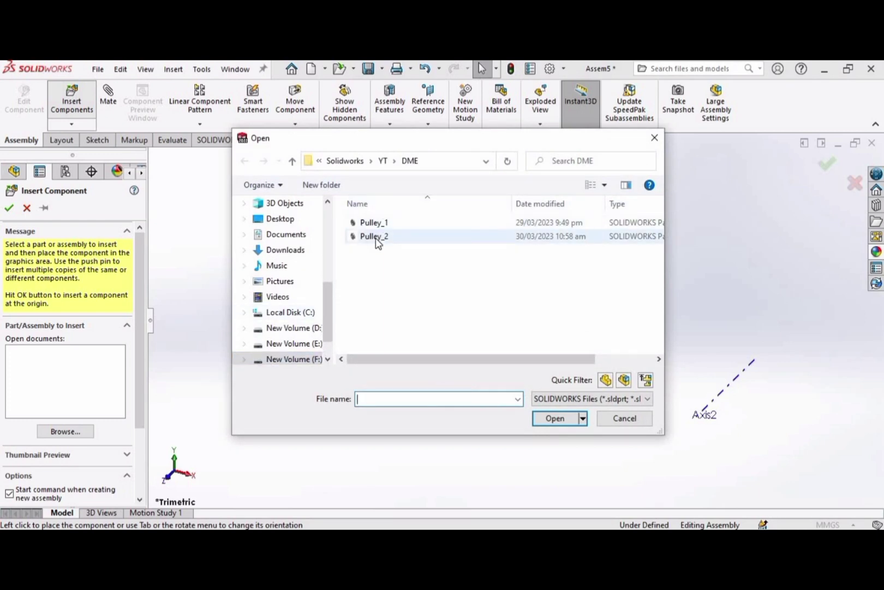
{"action": "left_click", "coordinate": [375, 238]}
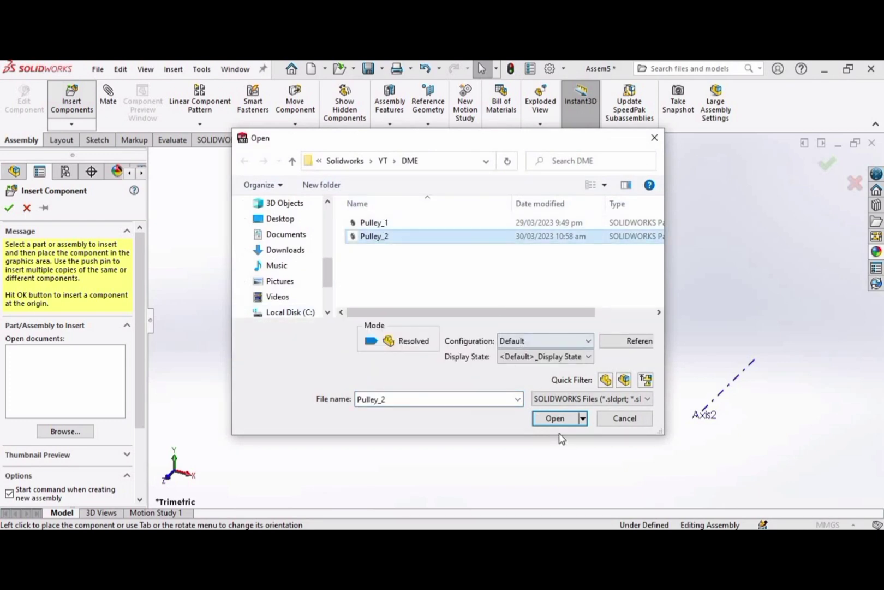
{"action": "left_click", "coordinate": [552, 419]}
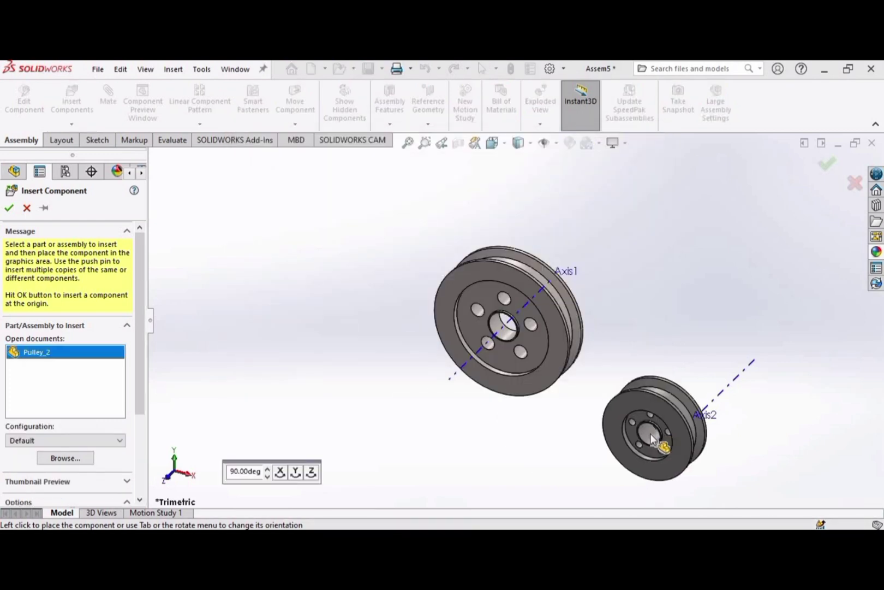
{"action": "left_click", "coordinate": [704, 294]}
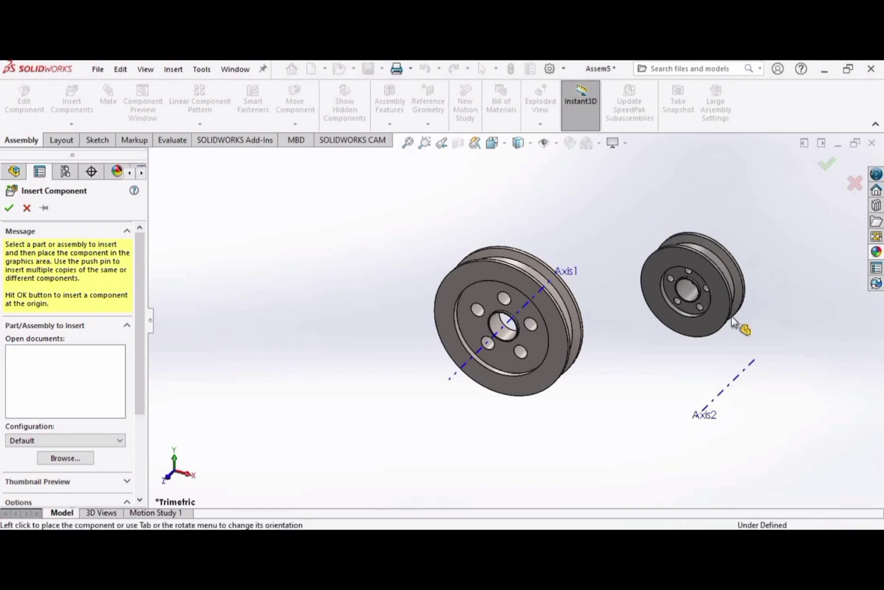
Add a concentric mate between Axis2 and the central bore face of Pulley_2
{"action": "scroll", "coordinate": [739, 333], "scroll_direction": "down", "scroll_amount": 3}
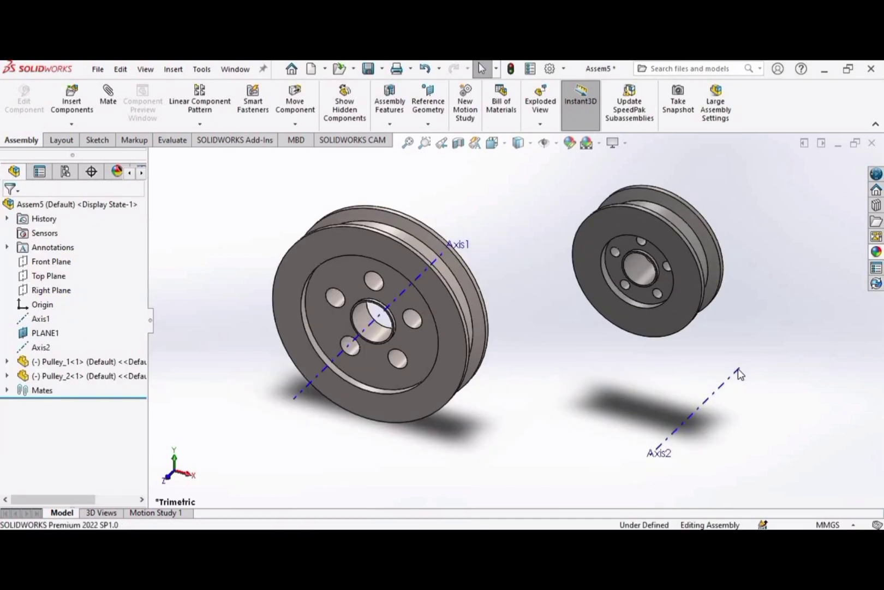
{"action": "left_click", "coordinate": [107, 98]}
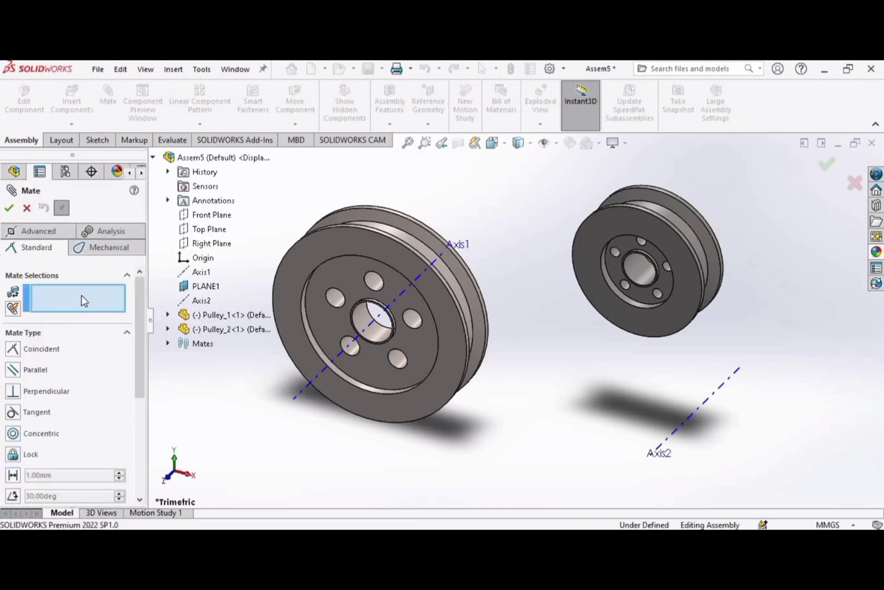
{"action": "left_click", "coordinate": [740, 374]}
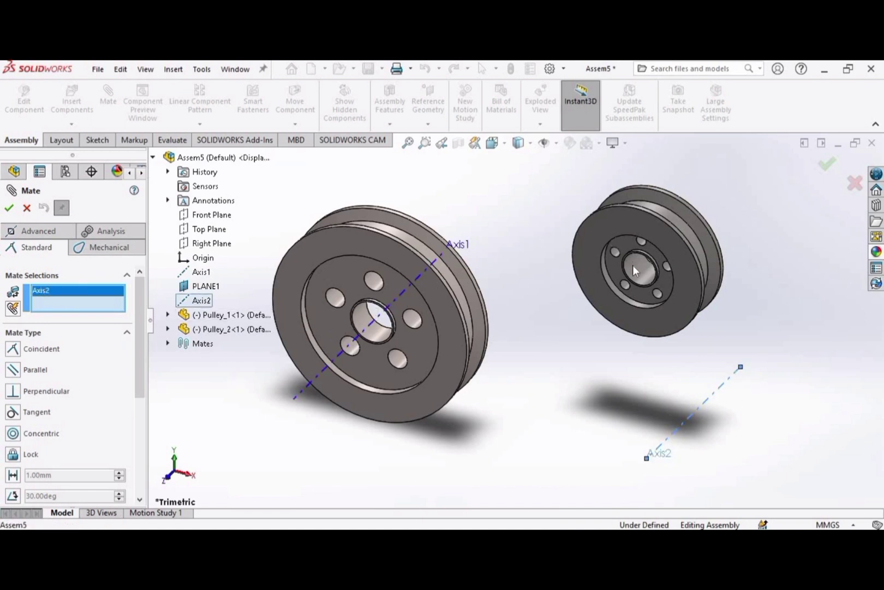
{"action": "scroll", "coordinate": [632, 264], "scroll_direction": "down", "scroll_amount": 3}
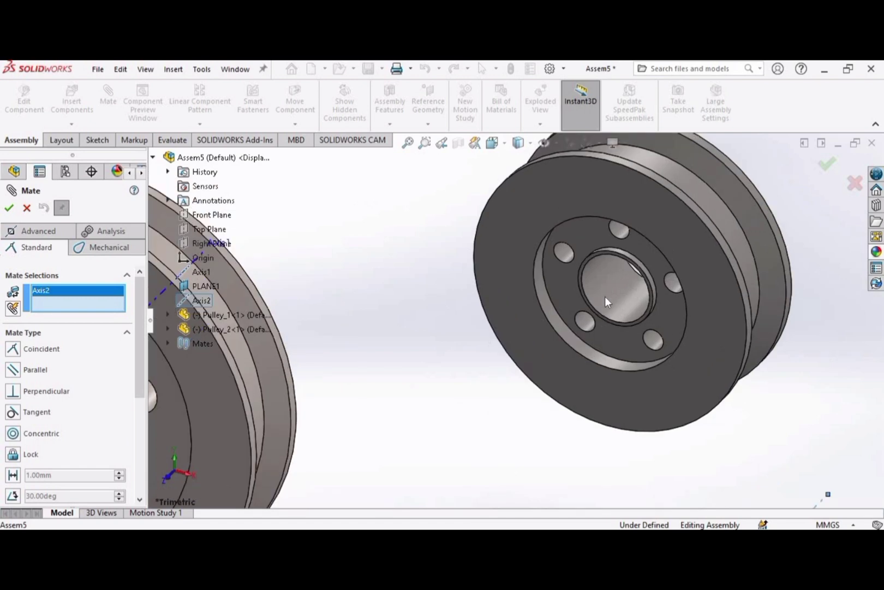
{"action": "left_click", "coordinate": [588, 271]}
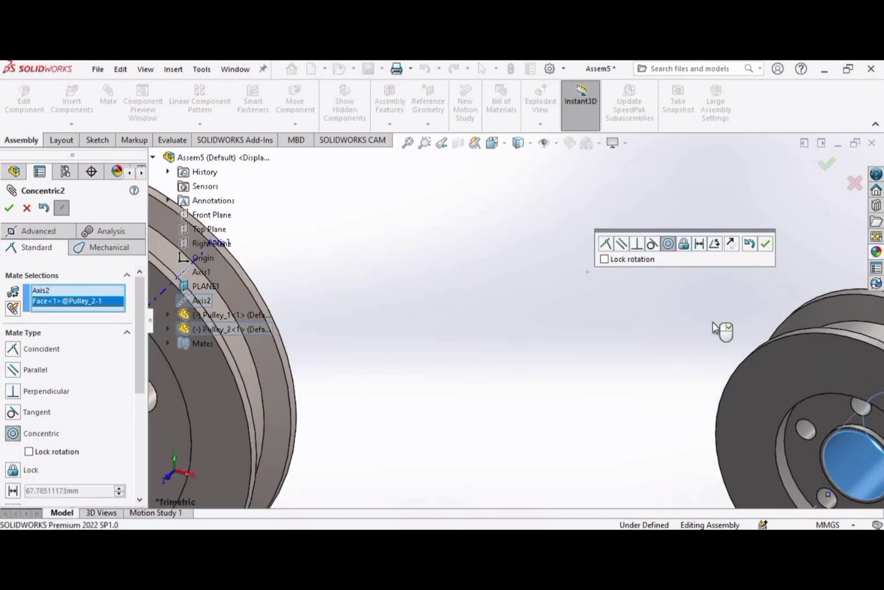
{"action": "key", "text": "f"}
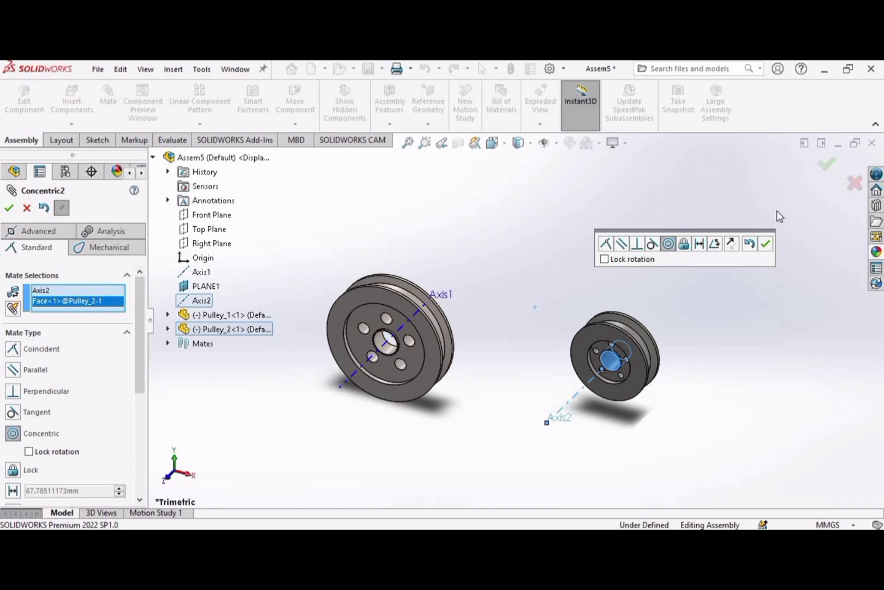
{"action": "left_click", "coordinate": [766, 244]}
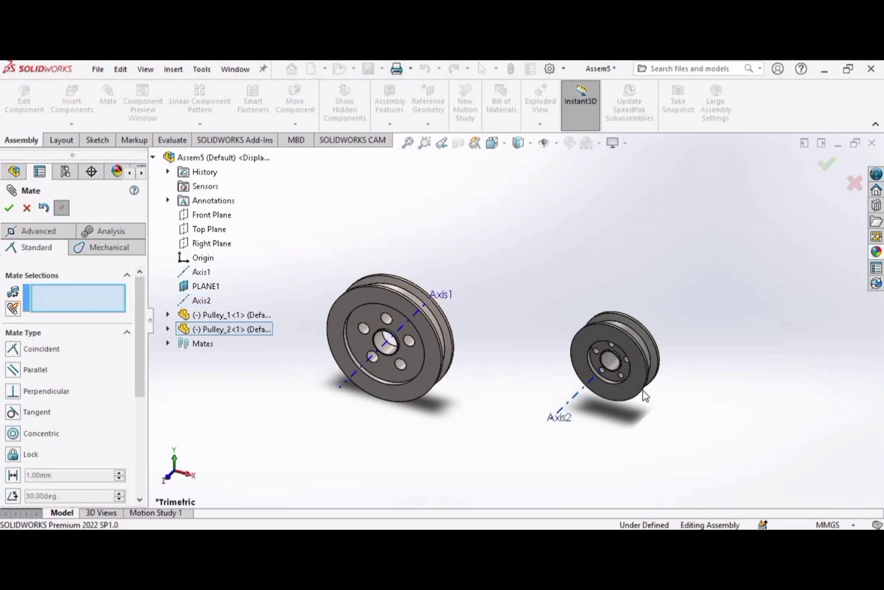
Add a coincident mate between the front faces of Pulley_1 and Pulley_2, and finish mating
{"action": "scroll", "coordinate": [644, 394], "scroll_direction": "down", "scroll_amount": 3}
{"action": "scroll", "coordinate": [442, 384], "scroll_direction": "up", "scroll_amount": 2}
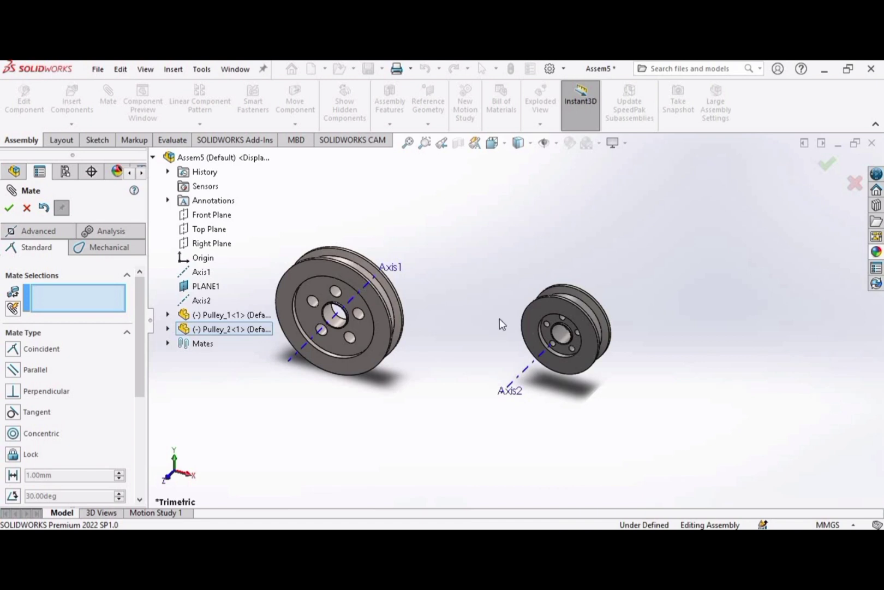
{"action": "middle_click_drag", "start_coordinate": [486, 309], "coordinate": [515, 260]}
{"action": "scroll", "coordinate": [375, 305], "scroll_direction": "down", "scroll_amount": 2}
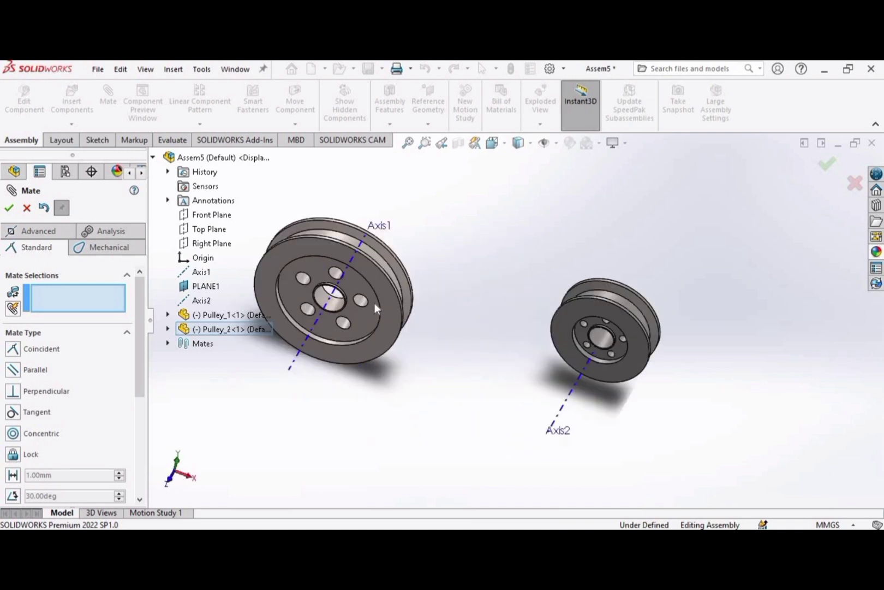
{"action": "left_click", "coordinate": [388, 301]}
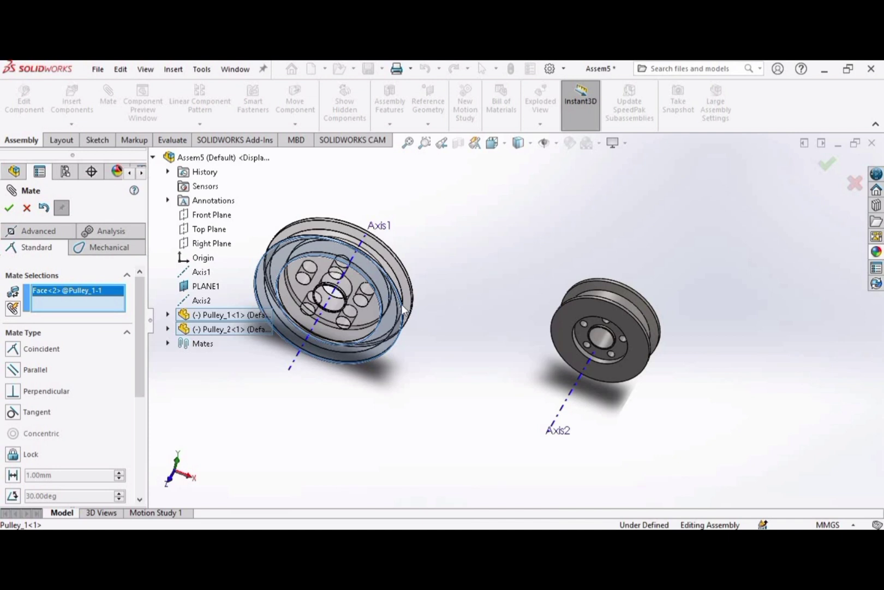
{"action": "left_click", "coordinate": [590, 307]}
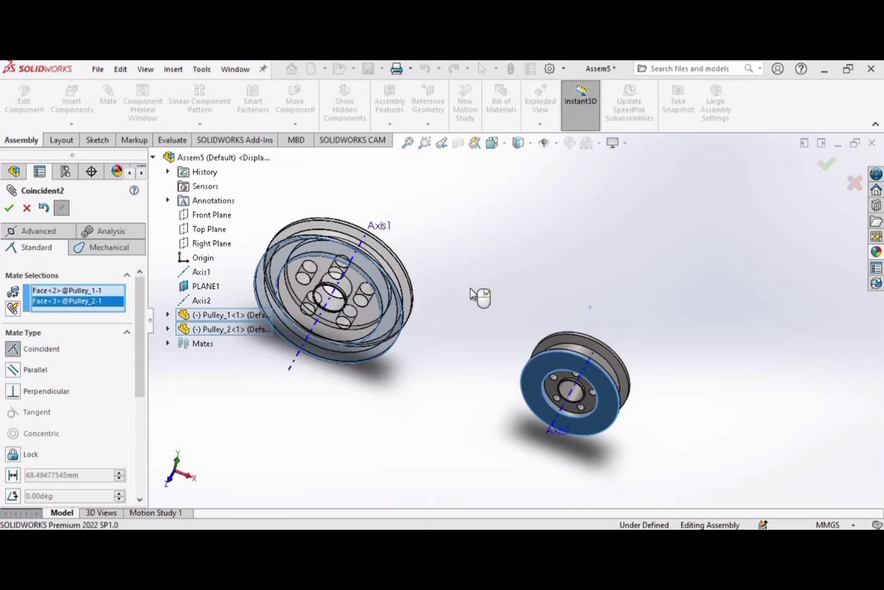
{"action": "middle_click_drag", "start_coordinate": [470, 295], "coordinate": [449, 381]}
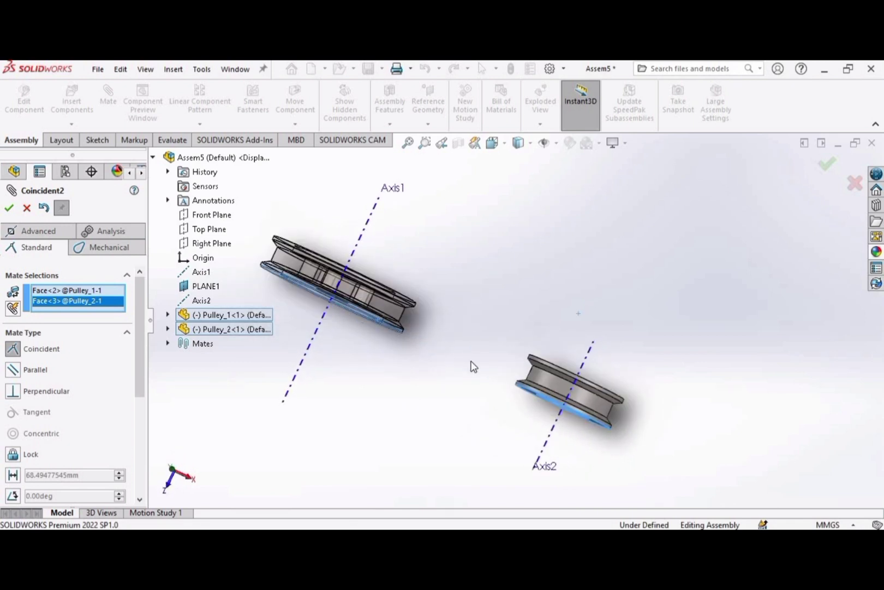
{"action": "left_click", "coordinate": [8, 207]}
{"action": "middle_click_drag", "start_coordinate": [379, 359], "coordinate": [377, 177]}
{"action": "key", "text": "Escape"}
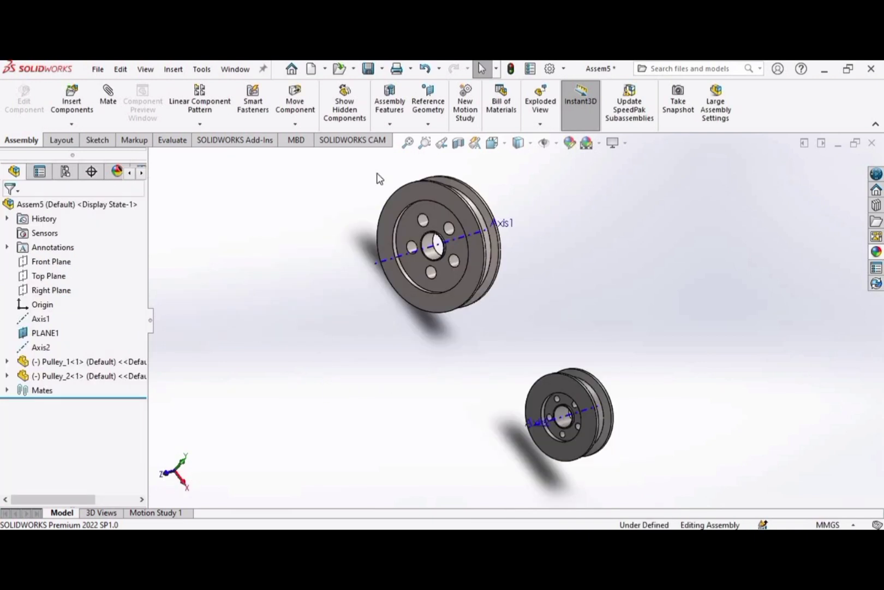
Create a Belt/Chain feature around the groove faces of Pulley_1 and Pulley_2, with Engage belt and Create belt part enabled
{"action": "left_click", "coordinate": [394, 124]}
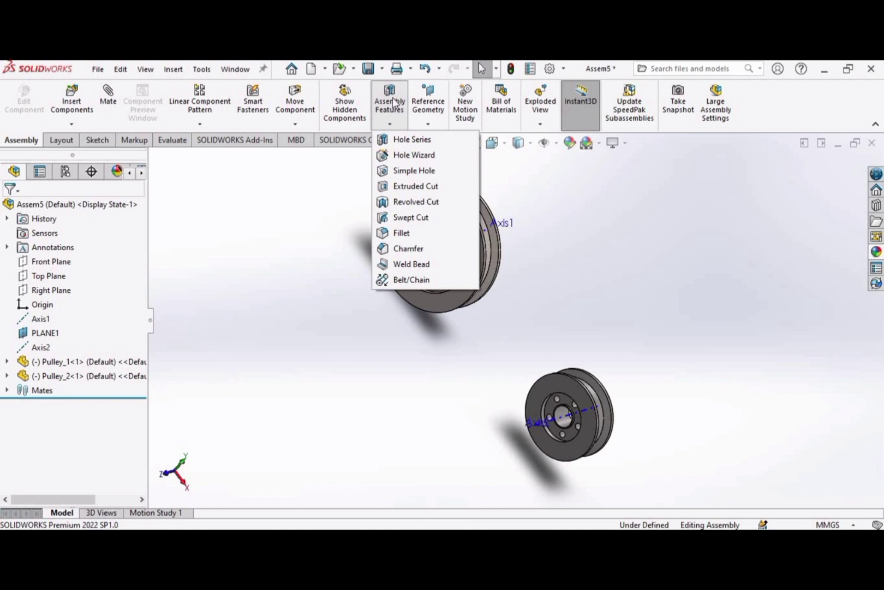
{"action": "left_click", "coordinate": [408, 280]}
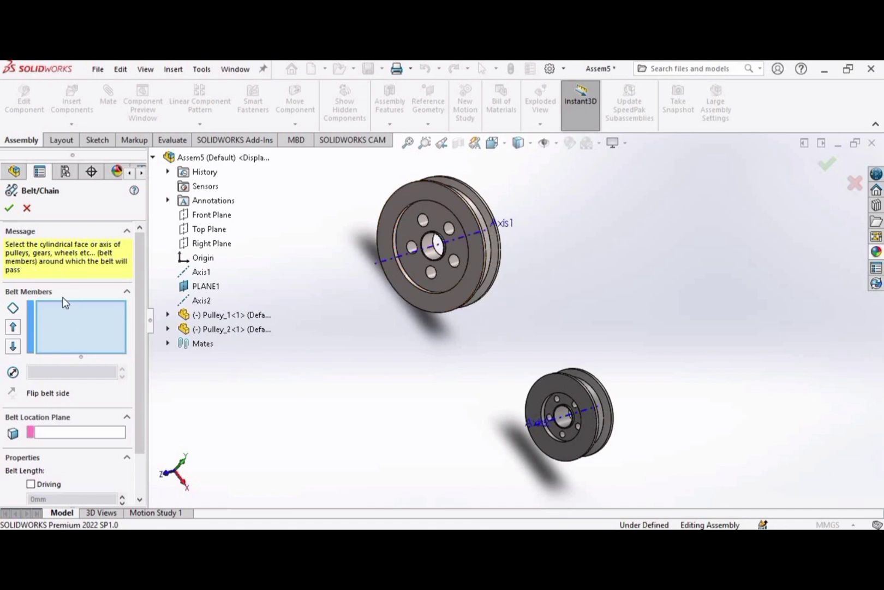
{"action": "scroll", "coordinate": [435, 264], "scroll_direction": "down", "scroll_amount": 3}
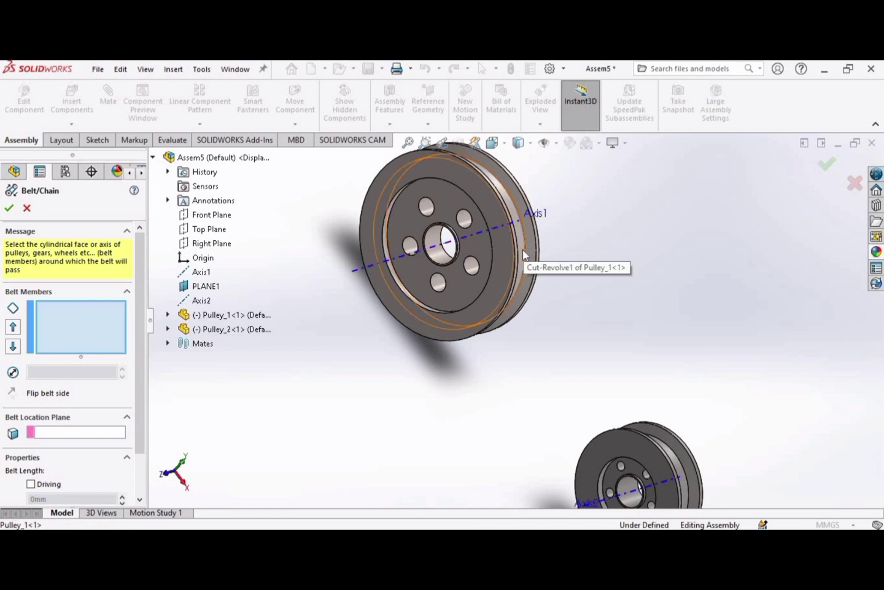
{"action": "left_click", "coordinate": [523, 250]}
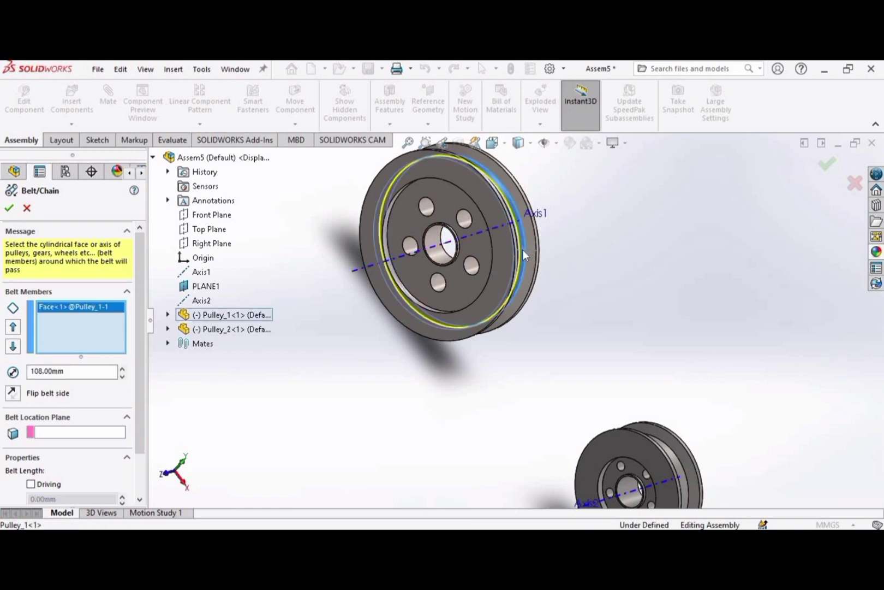
{"action": "left_click", "coordinate": [680, 468]}
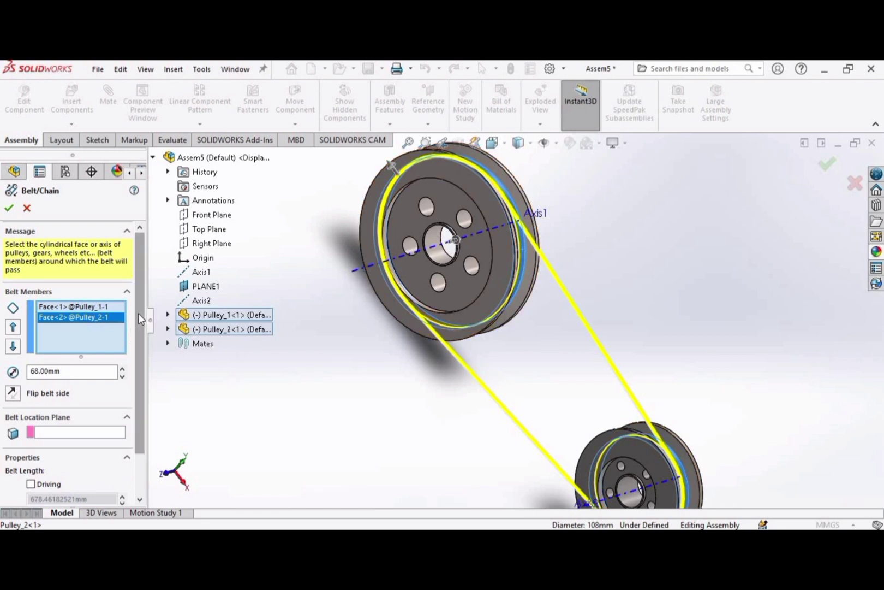
{"action": "left_click_drag", "start_coordinate": [138, 313], "coordinate": [134, 400]}
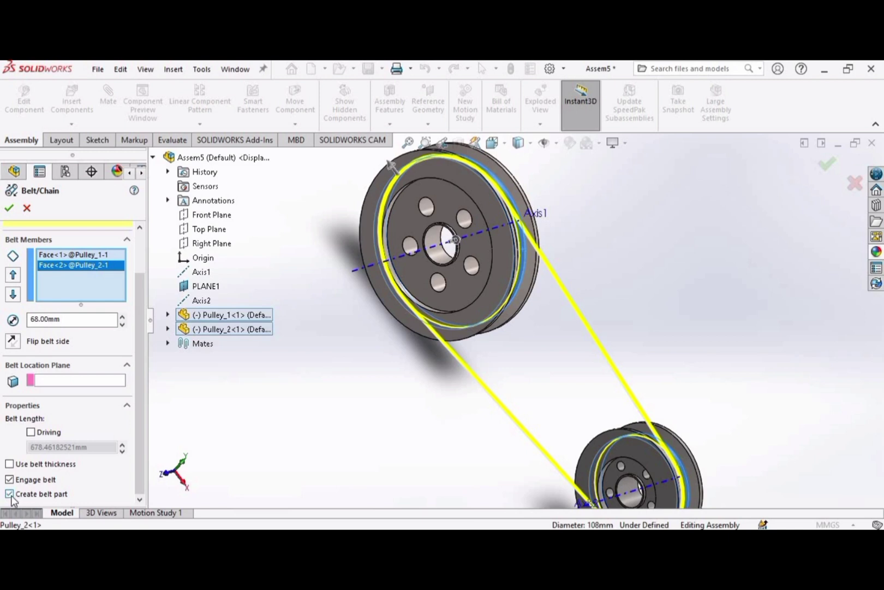
{"action": "left_click", "coordinate": [8, 209]}
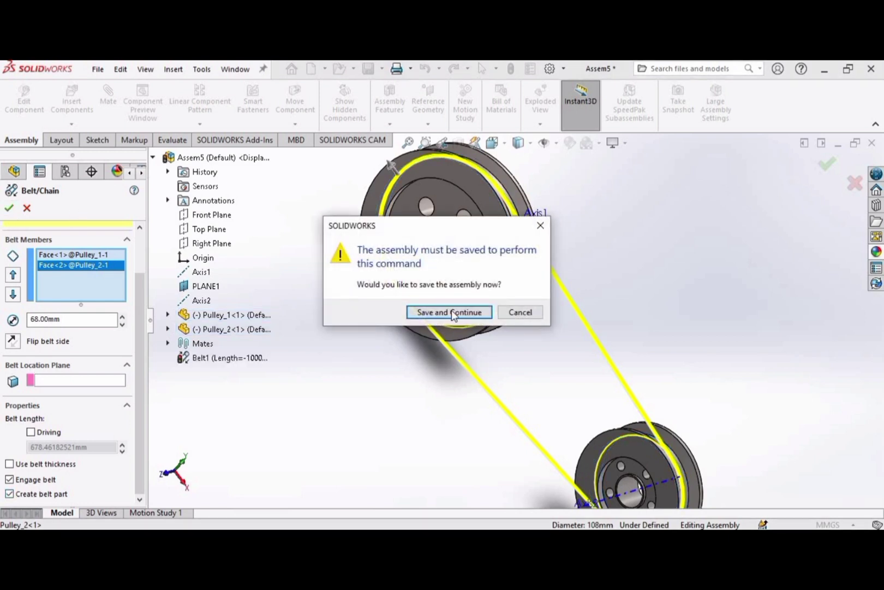
Save the assembly as Belt in the DME folder to complete the belt feature, and return to the trimetric/isometric overview
{"action": "left_click", "coordinate": [451, 312]}
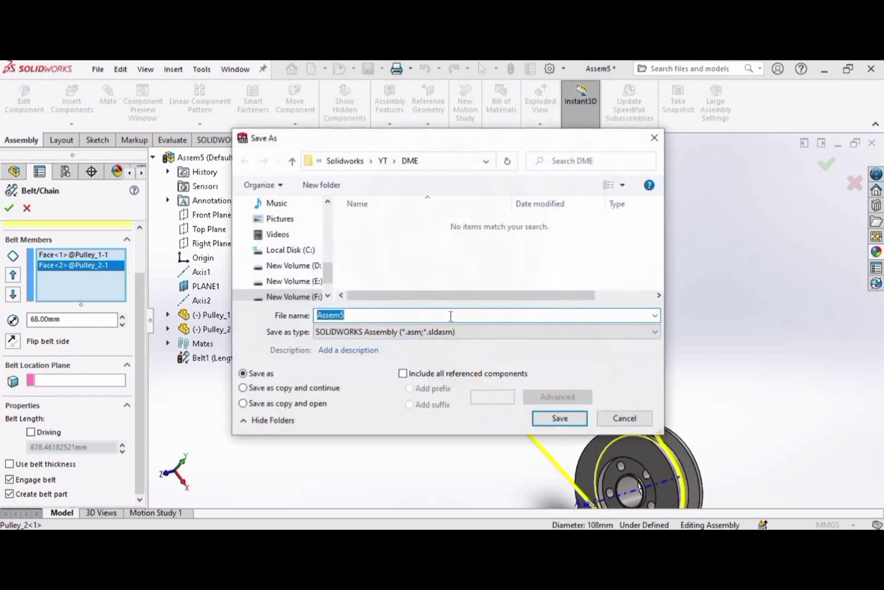
{"action": "type", "text": "Belt"}
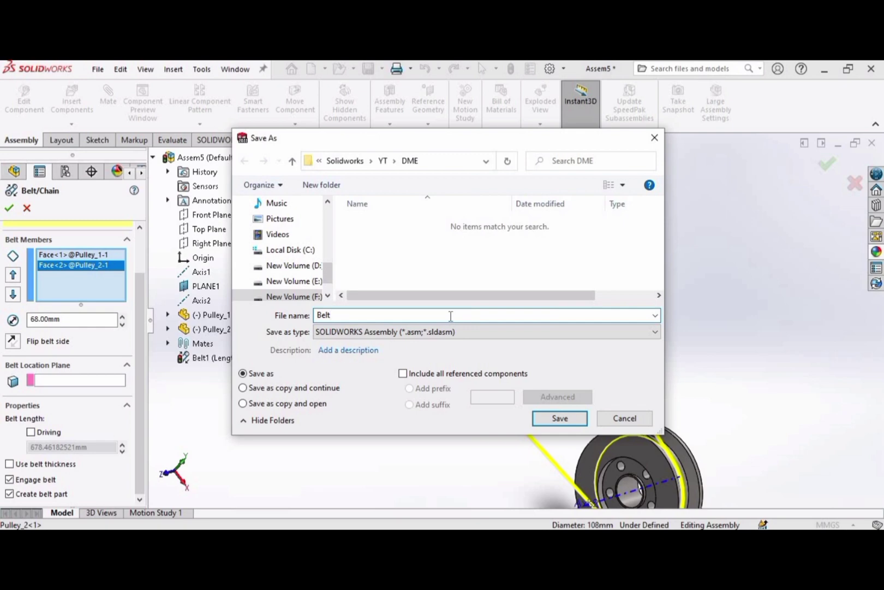
{"action": "left_click", "coordinate": [560, 418]}
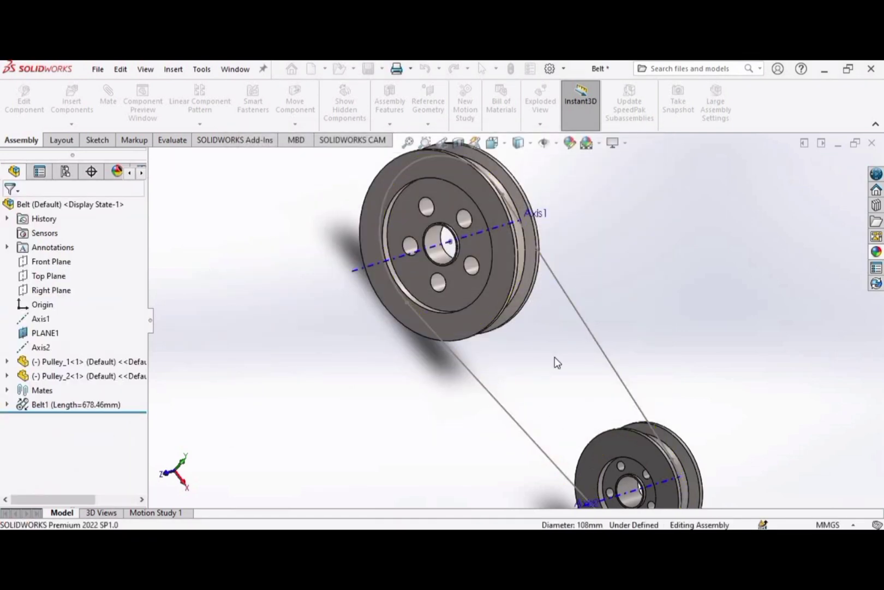
{"action": "key", "text": "ctrl+7"}
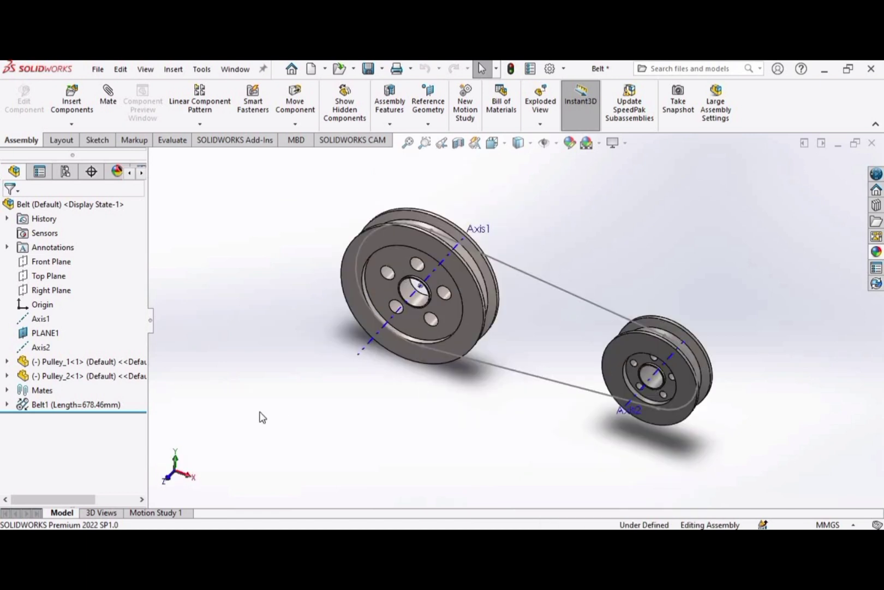
Hide Axis1 and Axis2 in the assembly
{"action": "left_click", "coordinate": [36, 318]}
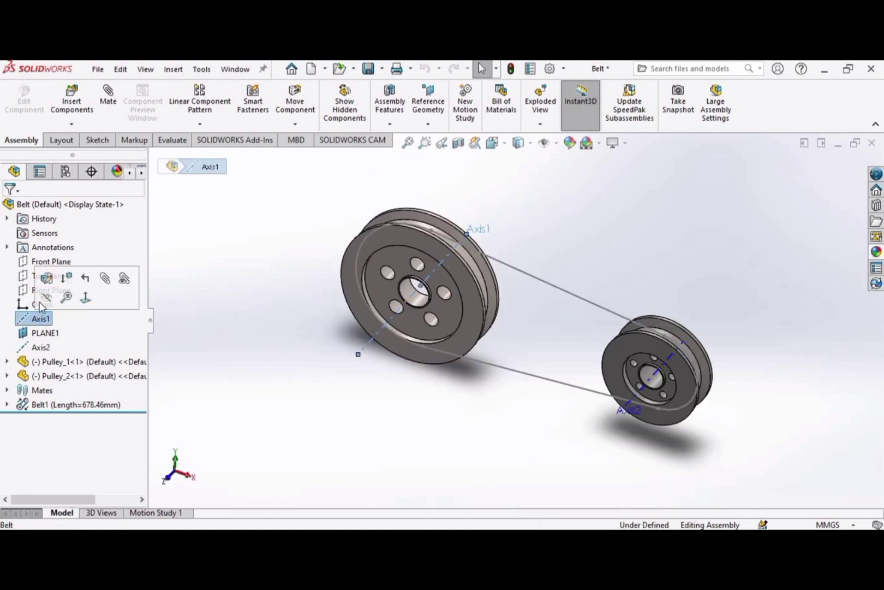
{"action": "left_click", "coordinate": [47, 299]}
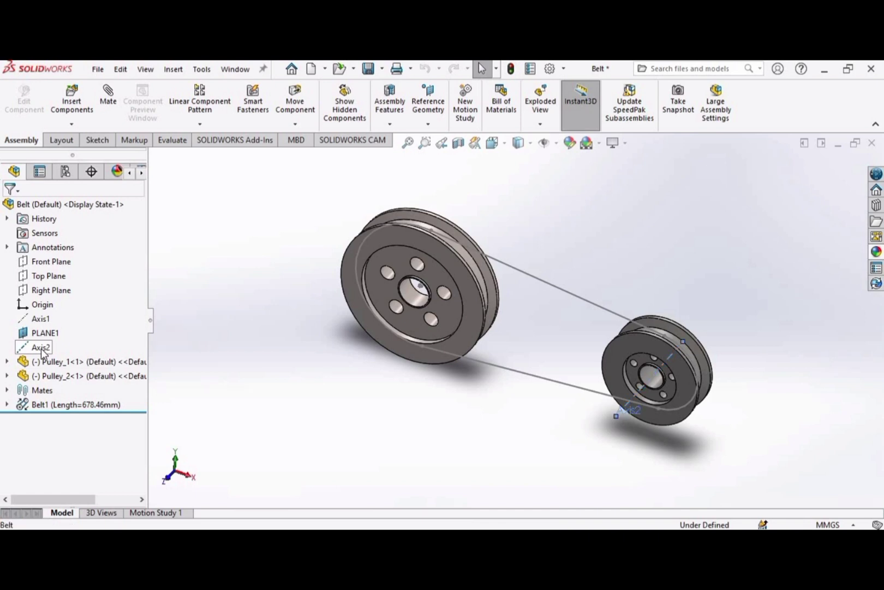
{"action": "left_click", "coordinate": [41, 348]}
{"action": "left_click", "coordinate": [53, 330]}
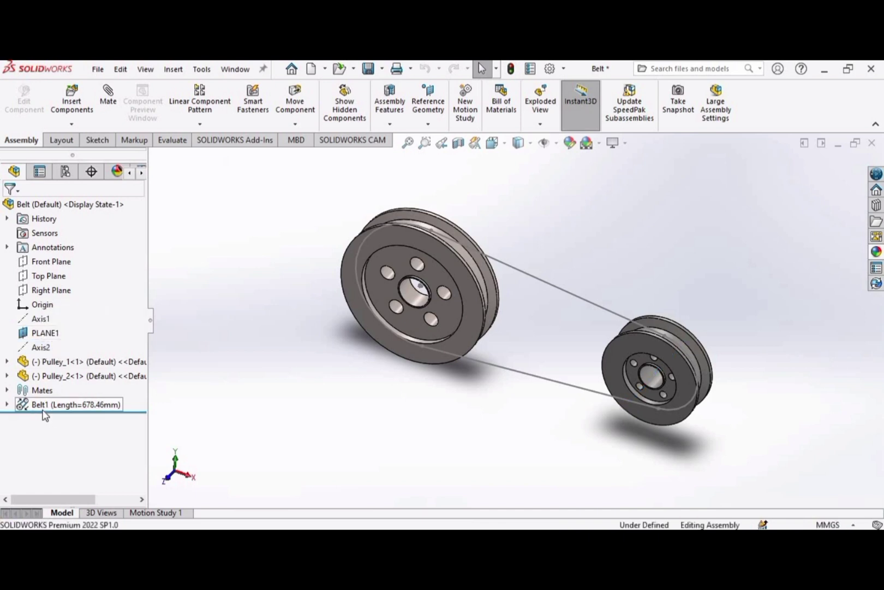
Open the belt part under the Belt1 feature for editing in its own window
{"action": "left_click", "coordinate": [7, 405]}
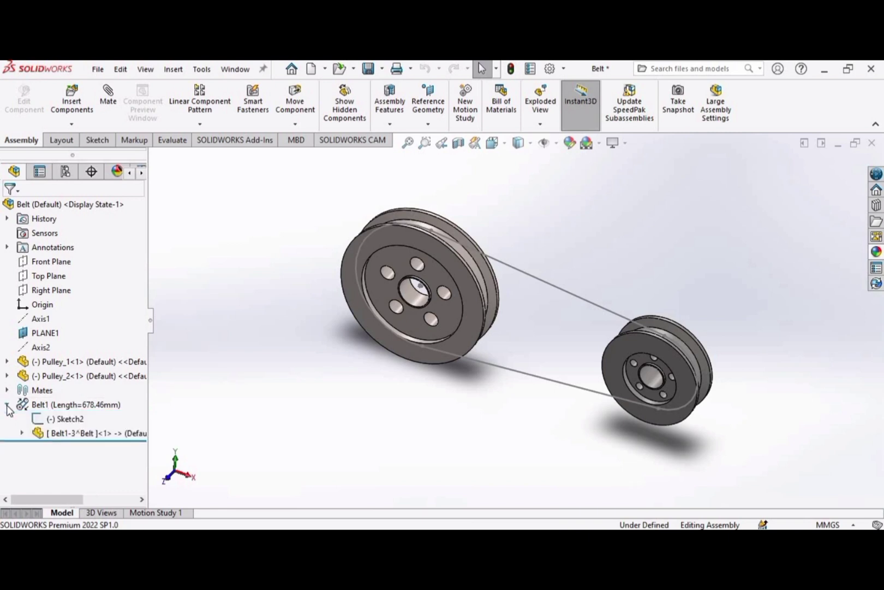
{"action": "left_click", "coordinate": [65, 433]}
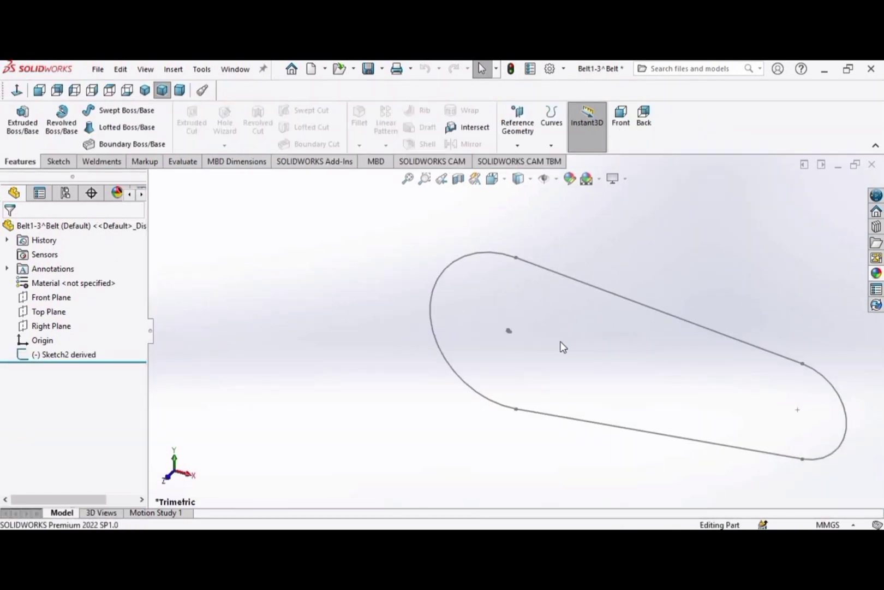
{"action": "key", "text": "z"}
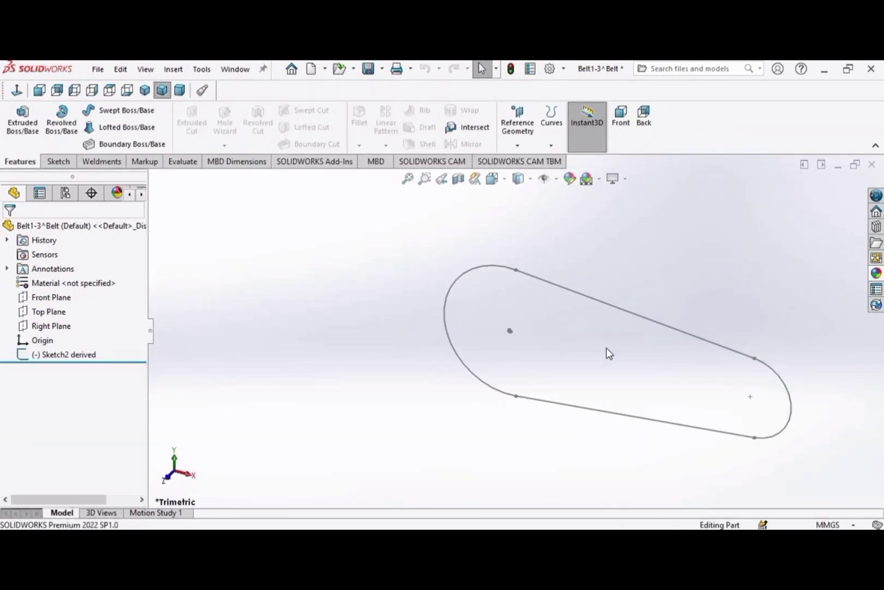
{"action": "key", "text": "f"}
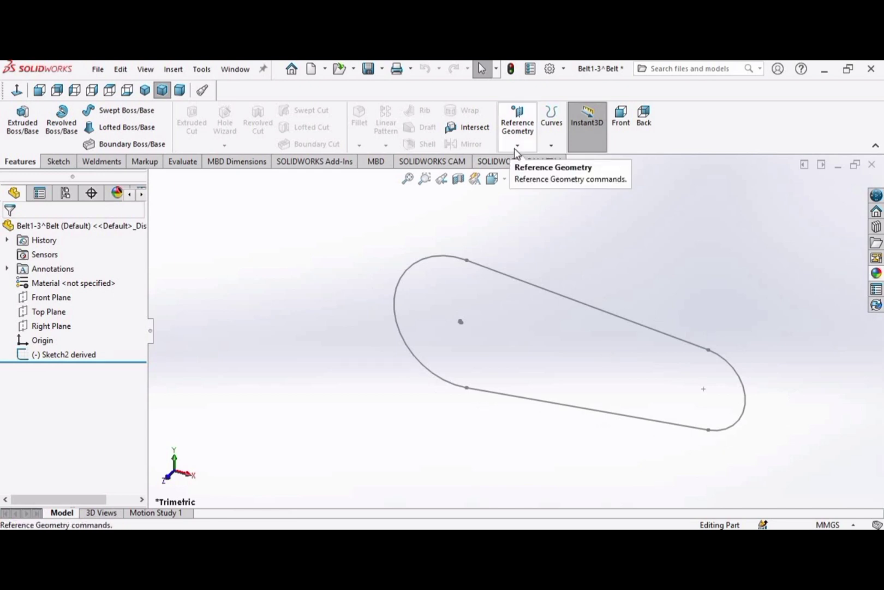
Create a reference plane parallel to the Right Plane through the upper arc-to-line endpoint of the belt sketch at the large pulley end
{"action": "left_click", "coordinate": [514, 148]}
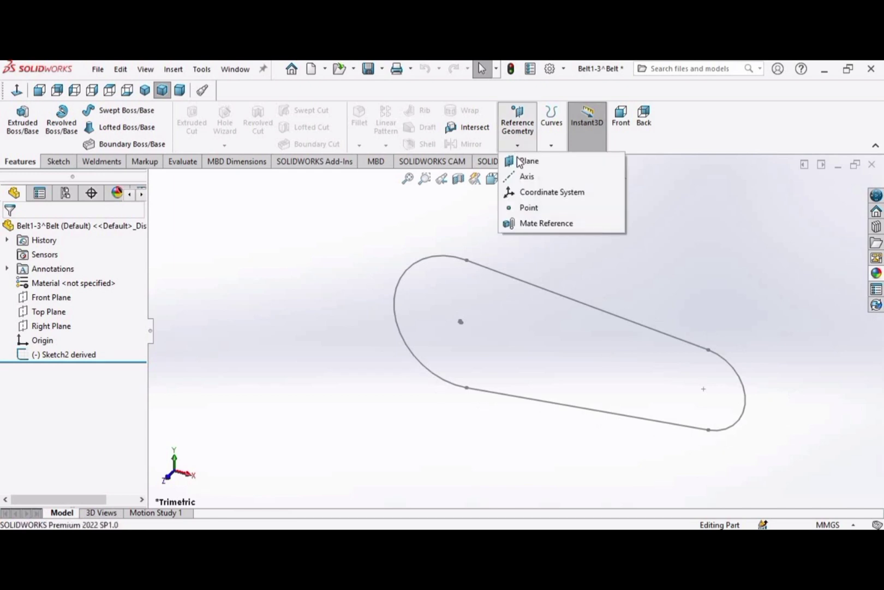
{"action": "left_click", "coordinate": [521, 161]}
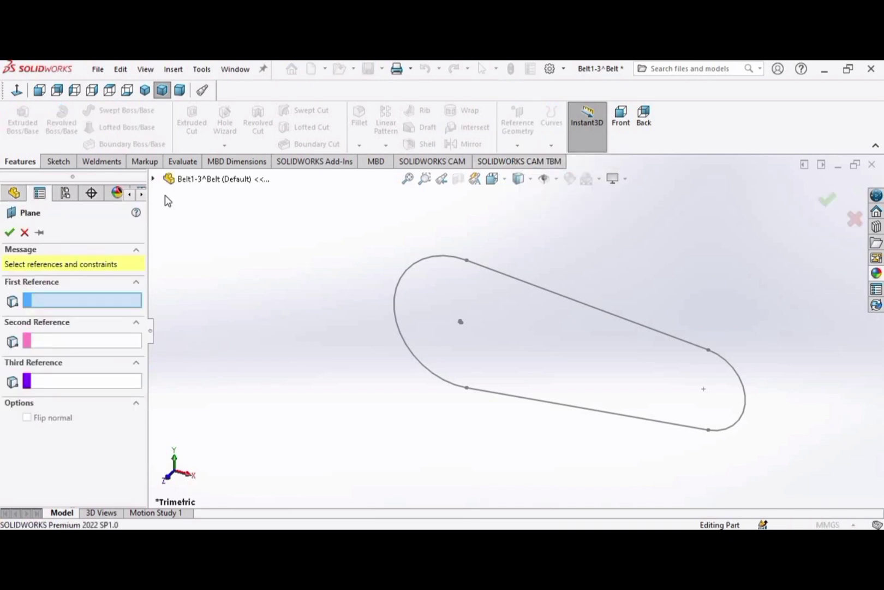
{"action": "left_click", "coordinate": [154, 179]}
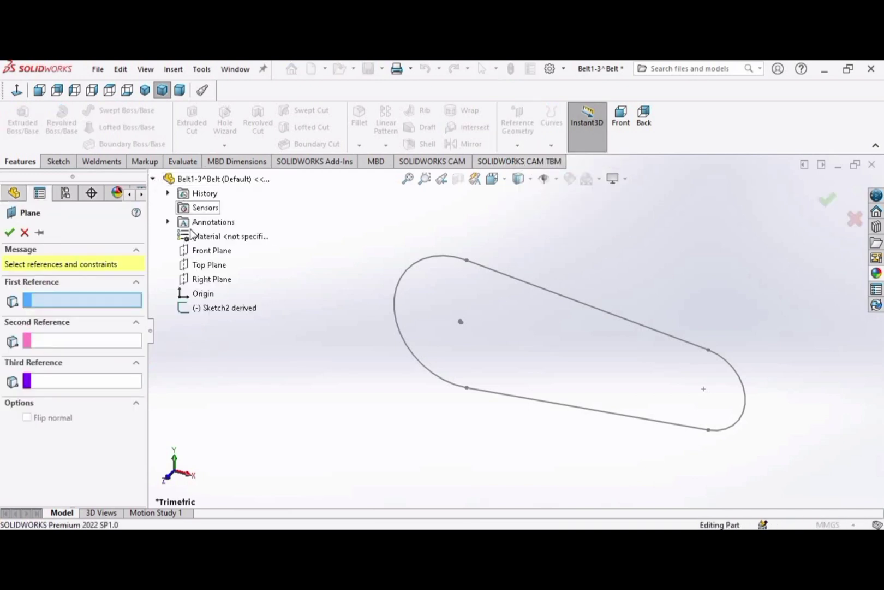
{"action": "left_click", "coordinate": [208, 279]}
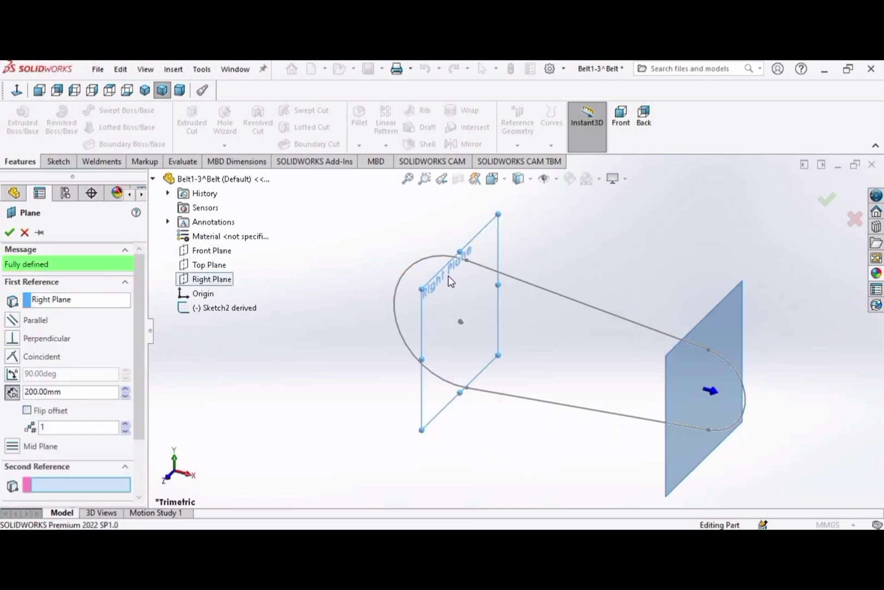
{"action": "scroll", "coordinate": [448, 275], "scroll_direction": "down", "scroll_amount": 1}
{"action": "scroll", "coordinate": [517, 281], "scroll_direction": "down", "scroll_amount": 3}
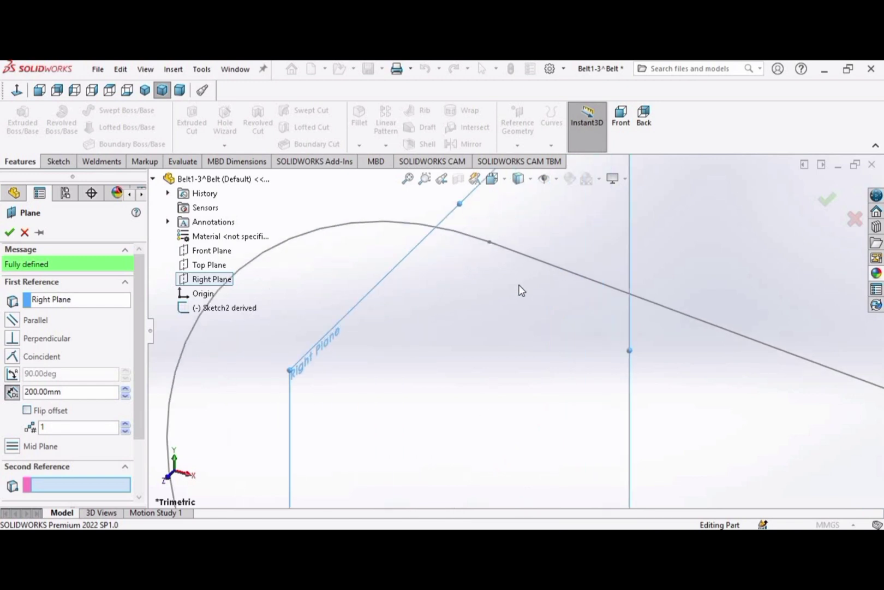
{"action": "left_click", "coordinate": [489, 243]}
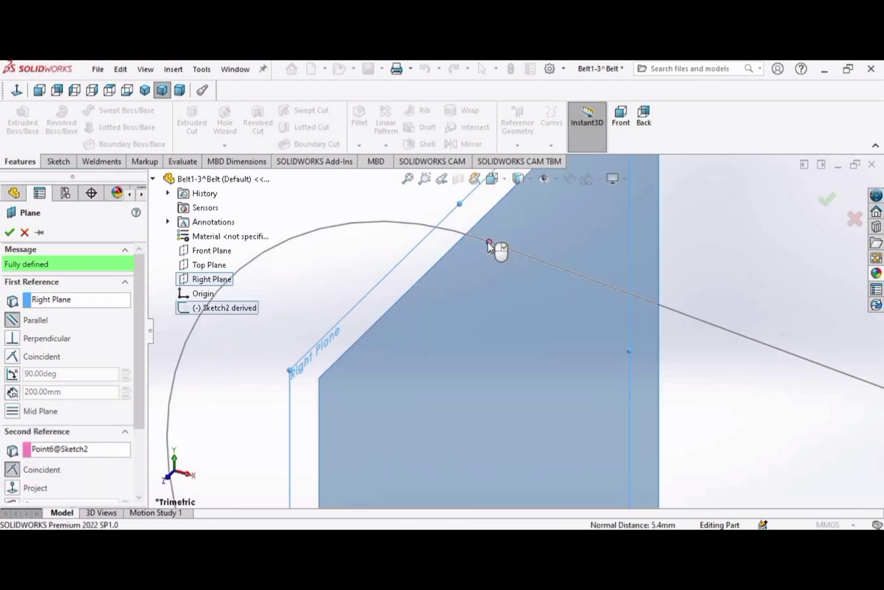
{"action": "left_click", "coordinate": [9, 233]}
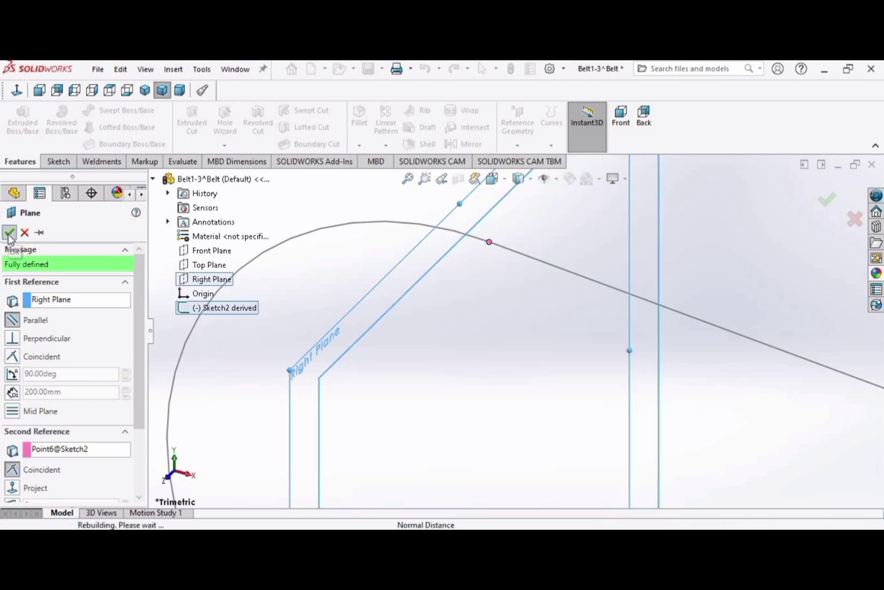
Start a sketch on Plane1, viewed normal to it, and draw a horizontal line about 13.34 mm long crossing the belt path near its upper end
{"action": "scroll", "coordinate": [535, 348], "scroll_direction": "up", "scroll_amount": 2}
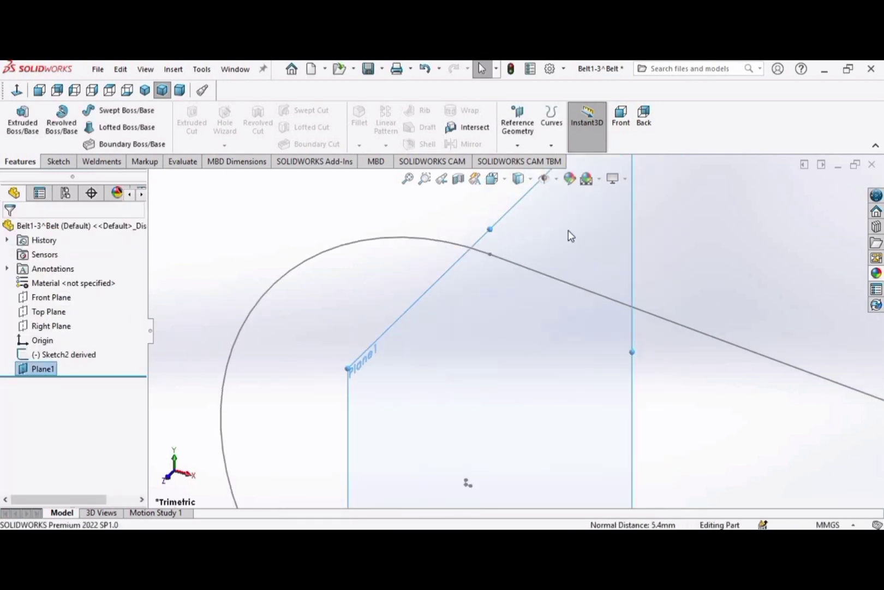
{"action": "left_click", "coordinate": [18, 92]}
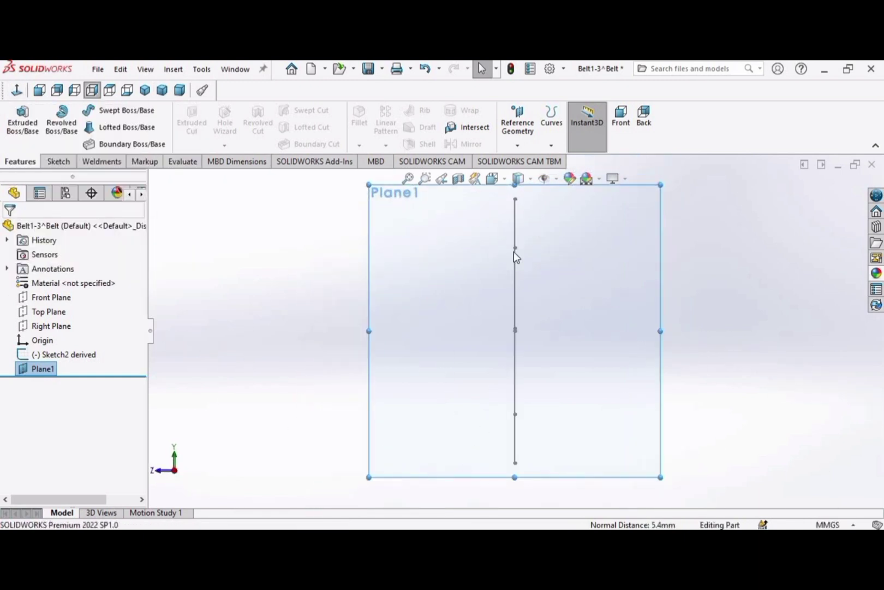
{"action": "scroll", "coordinate": [518, 248], "scroll_direction": "down", "scroll_amount": 2}
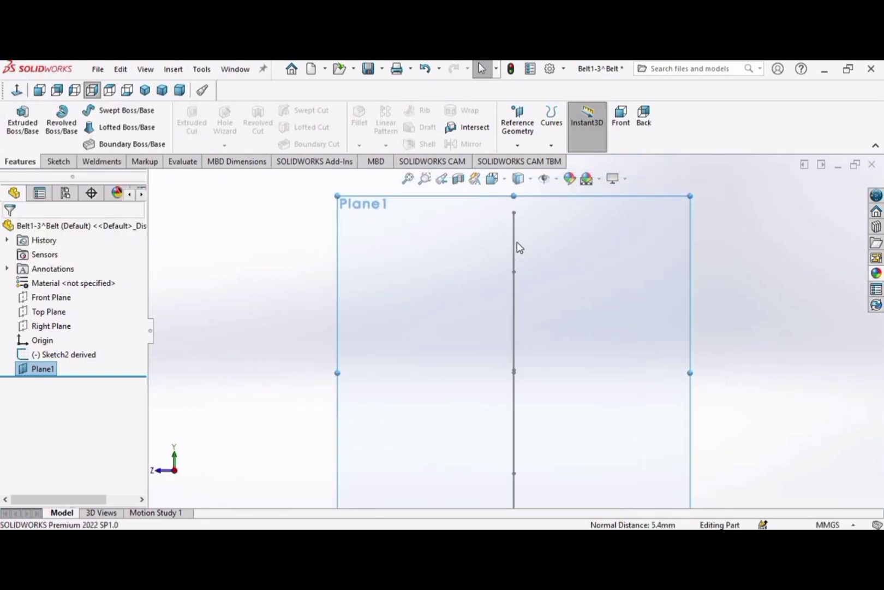
{"action": "scroll", "coordinate": [513, 256], "scroll_direction": "up", "scroll_amount": 2}
{"action": "scroll", "coordinate": [519, 265], "scroll_direction": "down", "scroll_amount": 3}
{"action": "left_click", "coordinate": [478, 248]}
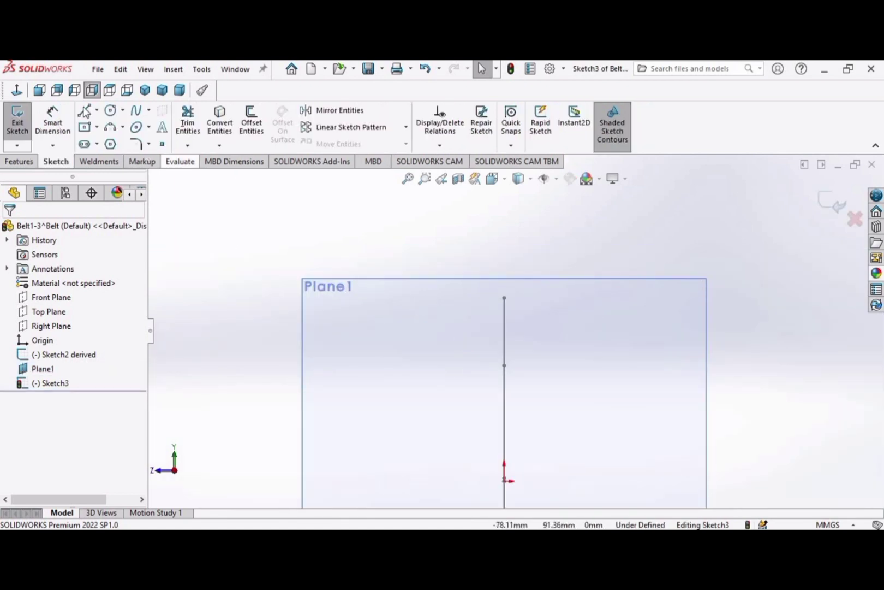
{"action": "left_click", "coordinate": [84, 110]}
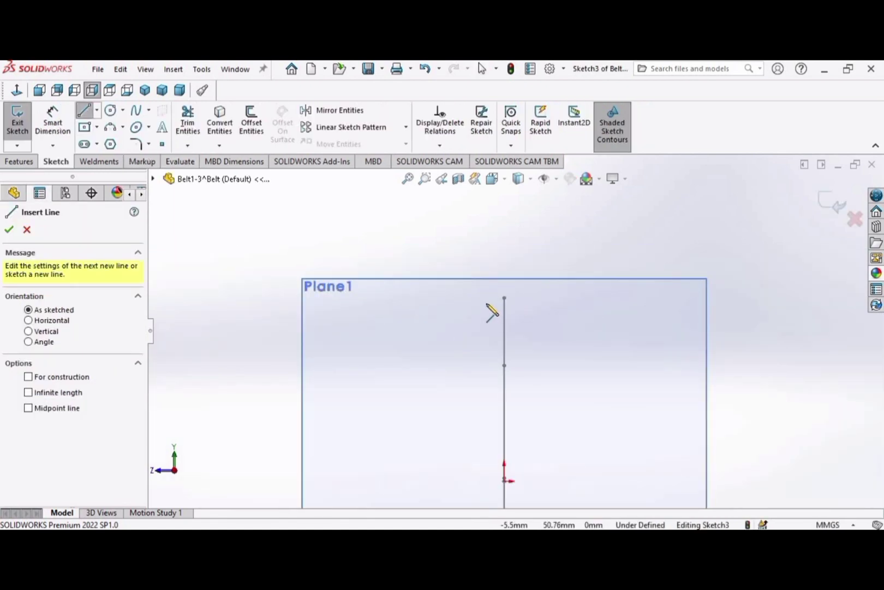
{"action": "left_click", "coordinate": [510, 303]}
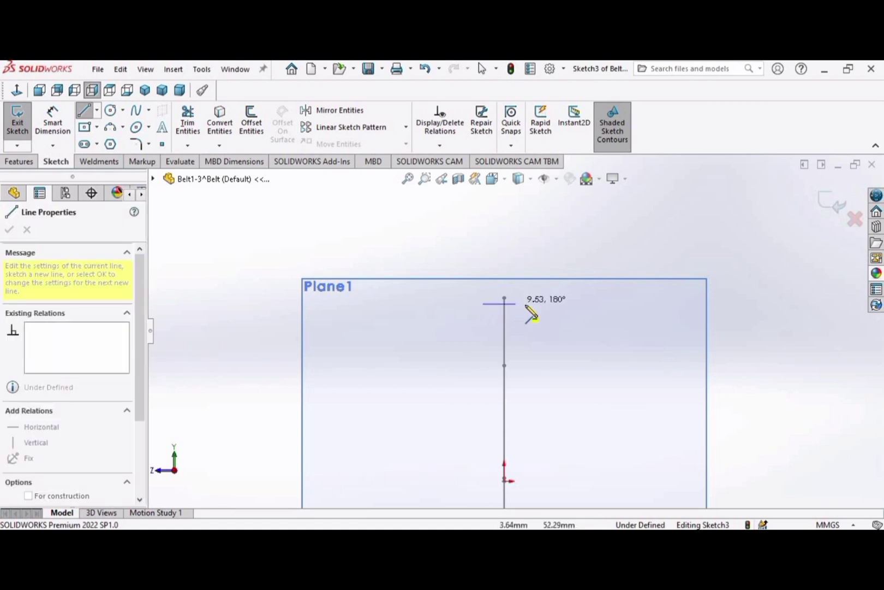
{"action": "left_click", "coordinate": [528, 303]}
{"action": "key", "text": "Escape"}
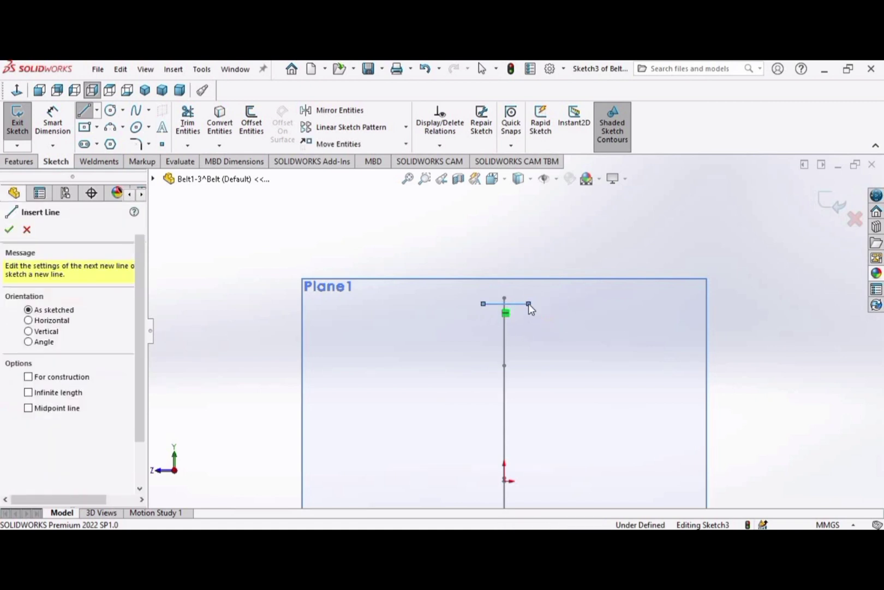
{"action": "key", "text": "Escape"}
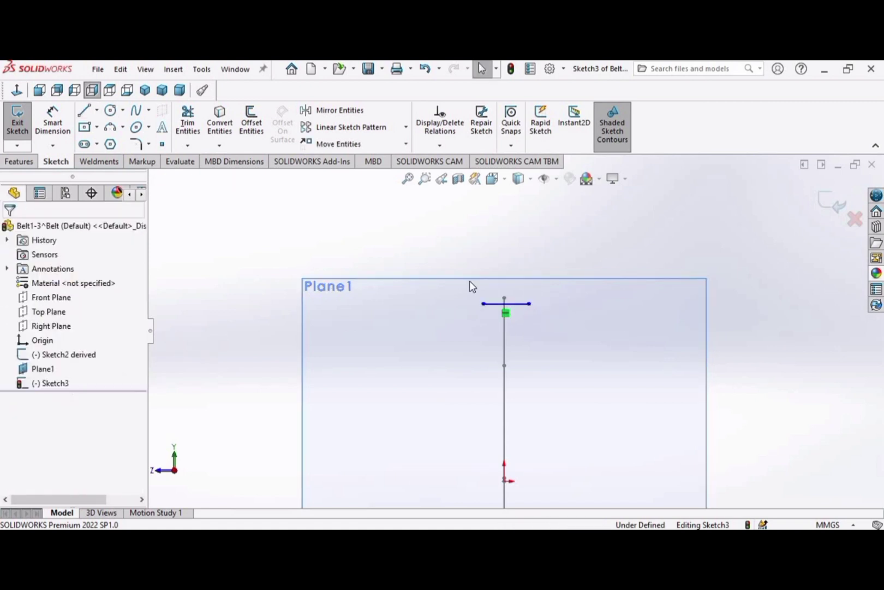
Dimension the horizontal line's length to 12.07 mm
{"action": "left_click", "coordinate": [55, 124]}
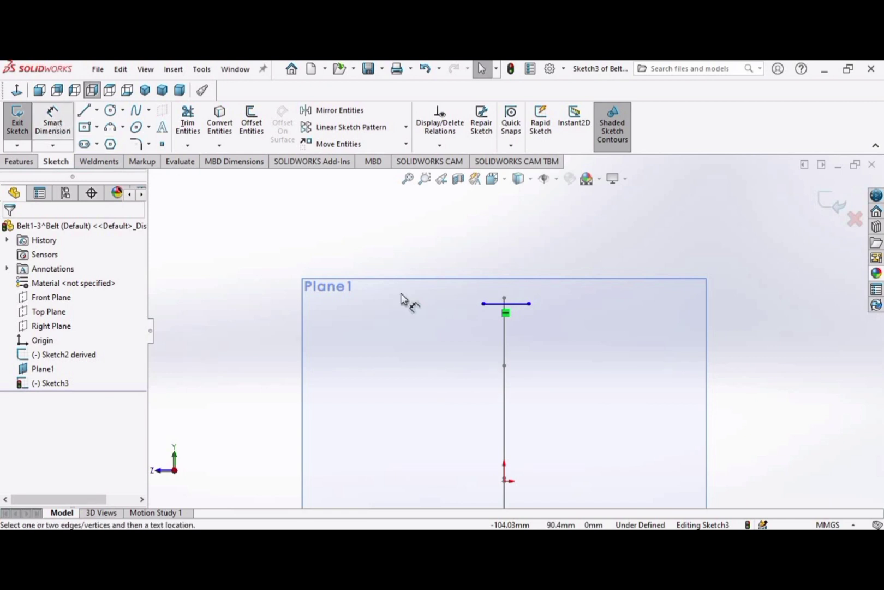
{"action": "left_click", "coordinate": [491, 305]}
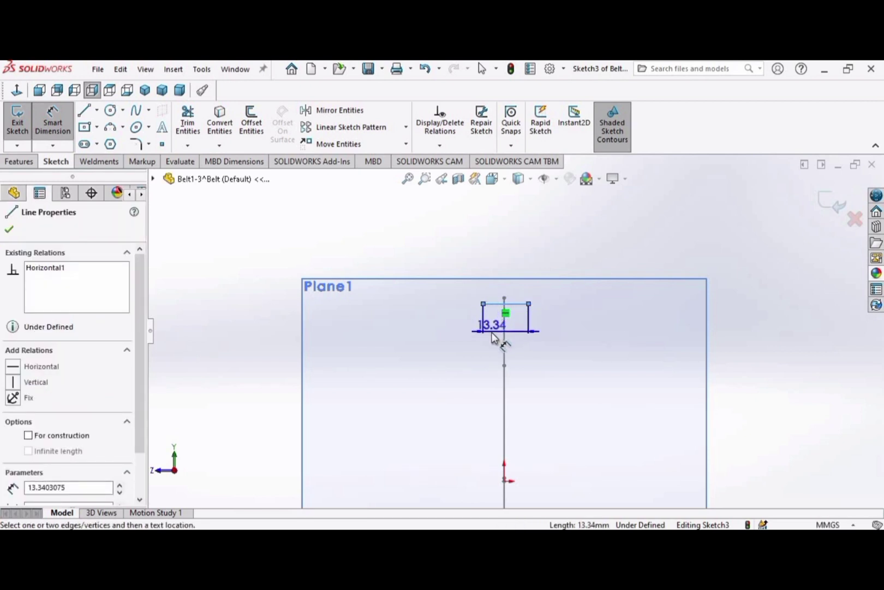
{"action": "left_click", "coordinate": [495, 338]}
{"action": "type", "text": "1"}
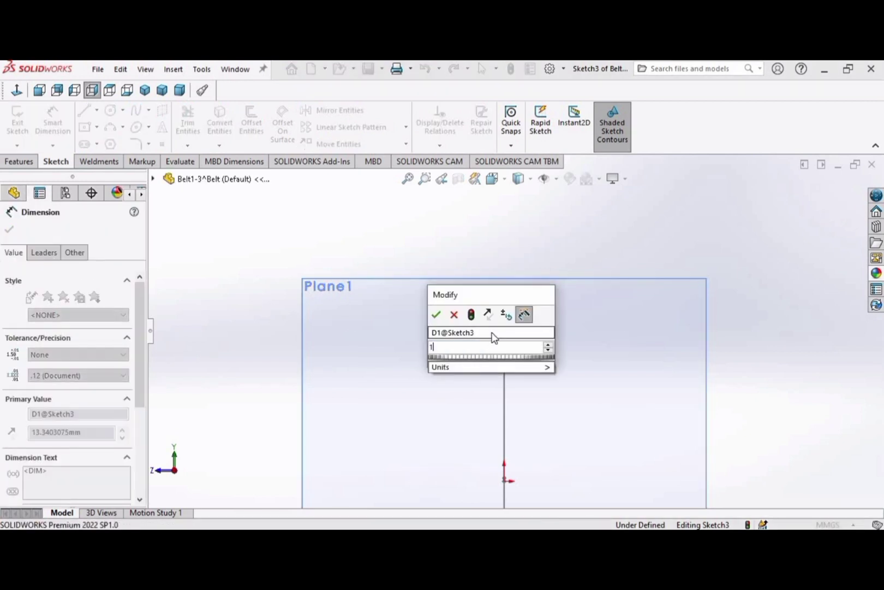
{"action": "type", "text": "2.07"}
{"action": "key", "text": "Return"}
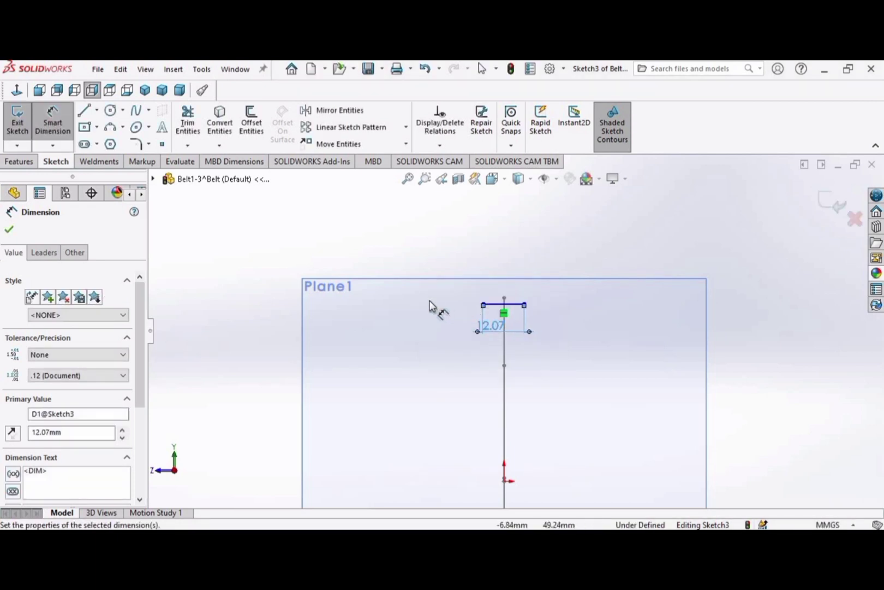
Dimension the horizontal distance from the line's left endpoint to the belt path as 12.07/2 mm, and place the dimension below the line
{"action": "scroll", "coordinate": [548, 327], "scroll_direction": "down", "scroll_amount": 2}
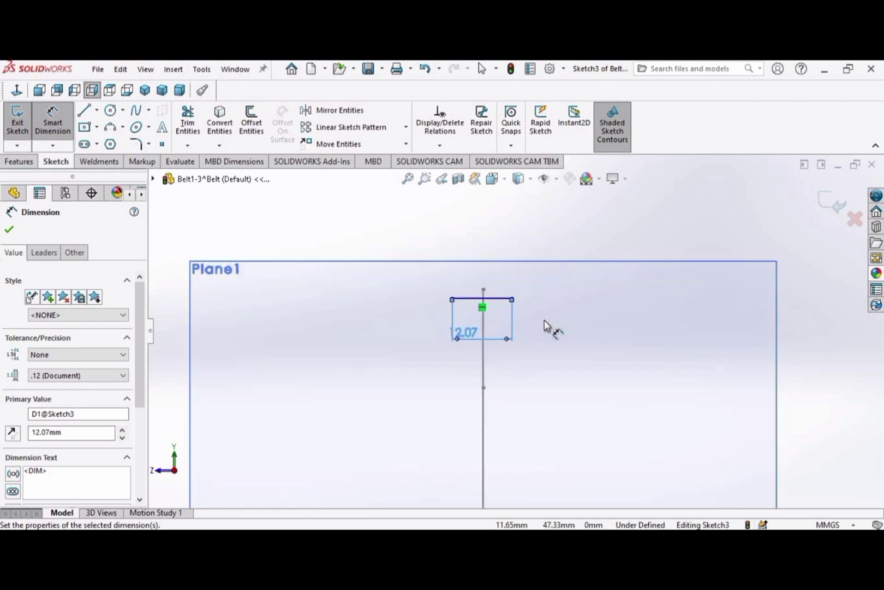
{"action": "scroll", "coordinate": [451, 312], "scroll_direction": "down", "scroll_amount": 2}
{"action": "scroll", "coordinate": [486, 317], "scroll_direction": "down", "scroll_amount": 3}
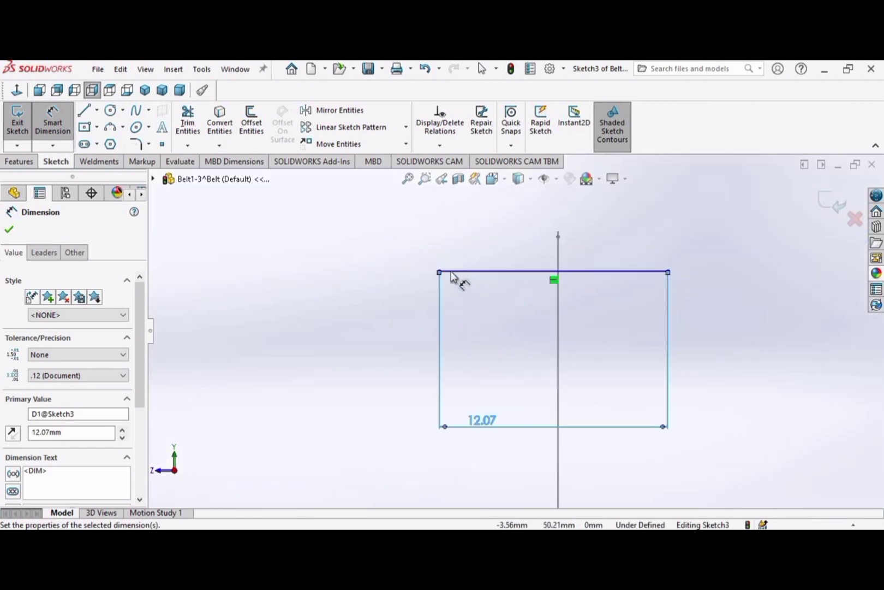
{"action": "left_click", "coordinate": [443, 272]}
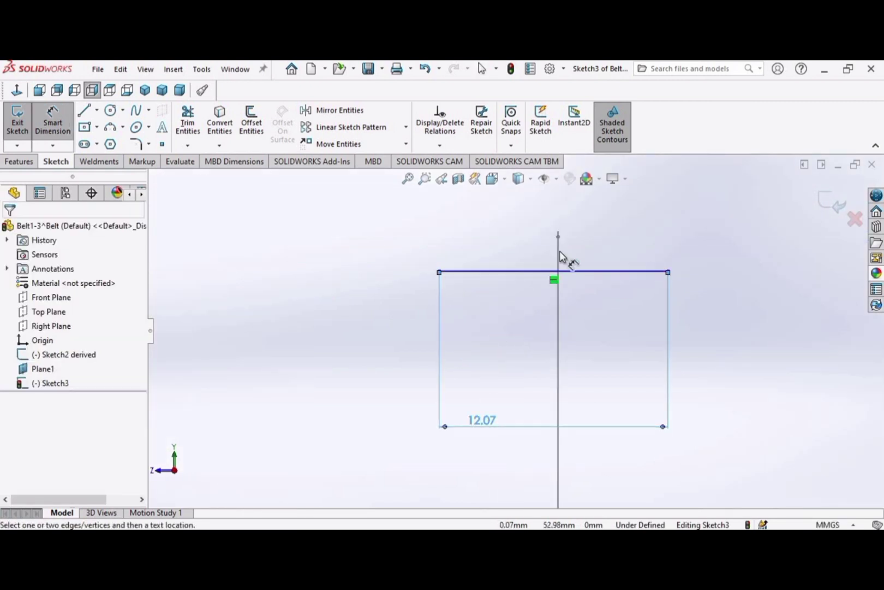
{"action": "left_click", "coordinate": [559, 251]}
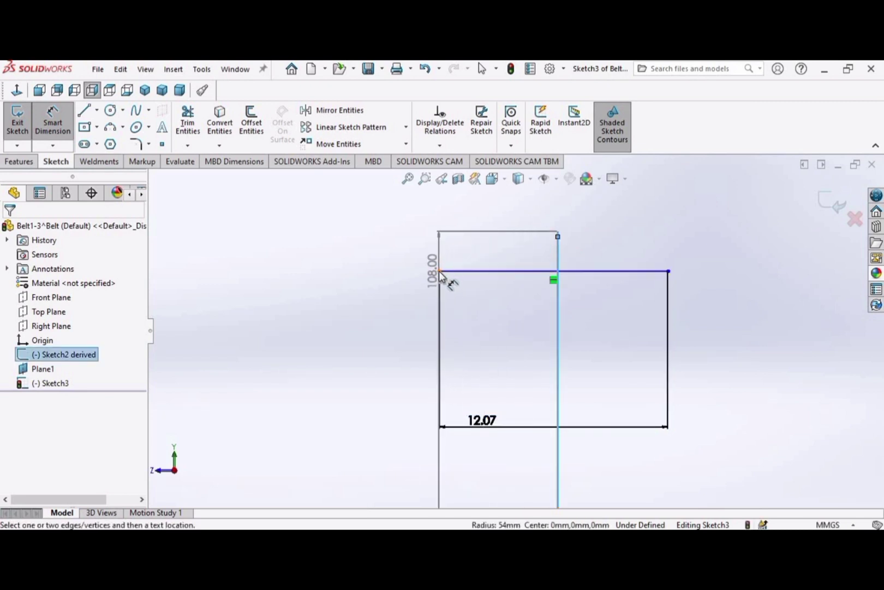
{"action": "left_click", "coordinate": [440, 271]}
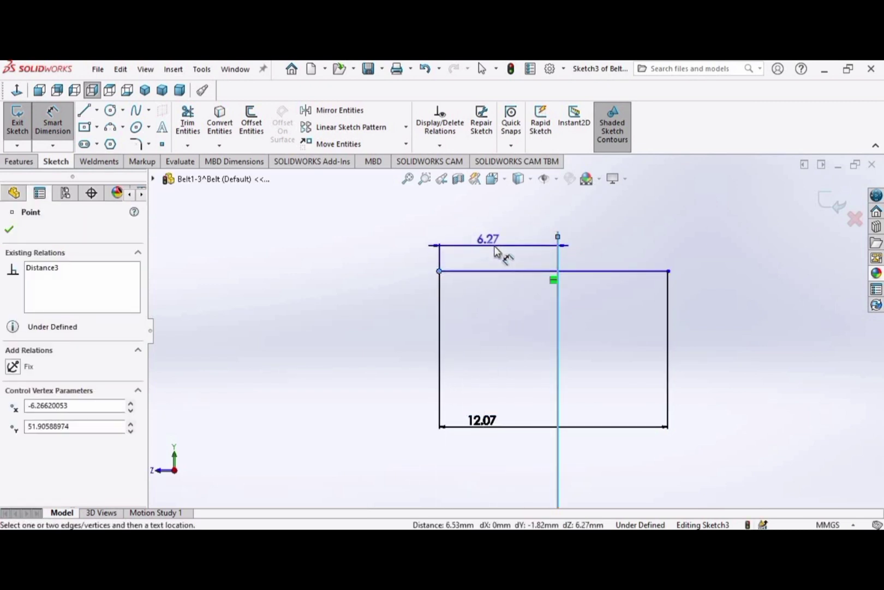
{"action": "left_click", "coordinate": [493, 249]}
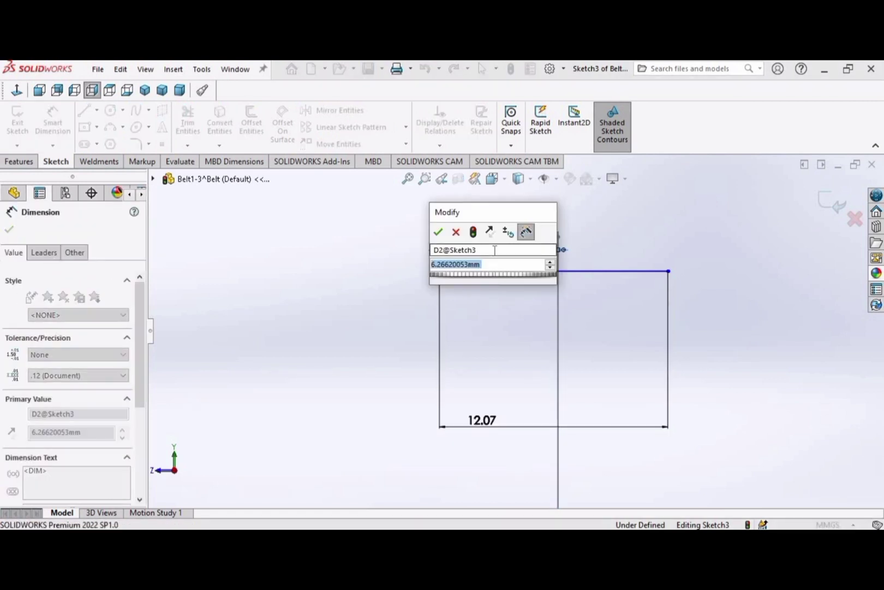
{"action": "type", "text": "12.07"}
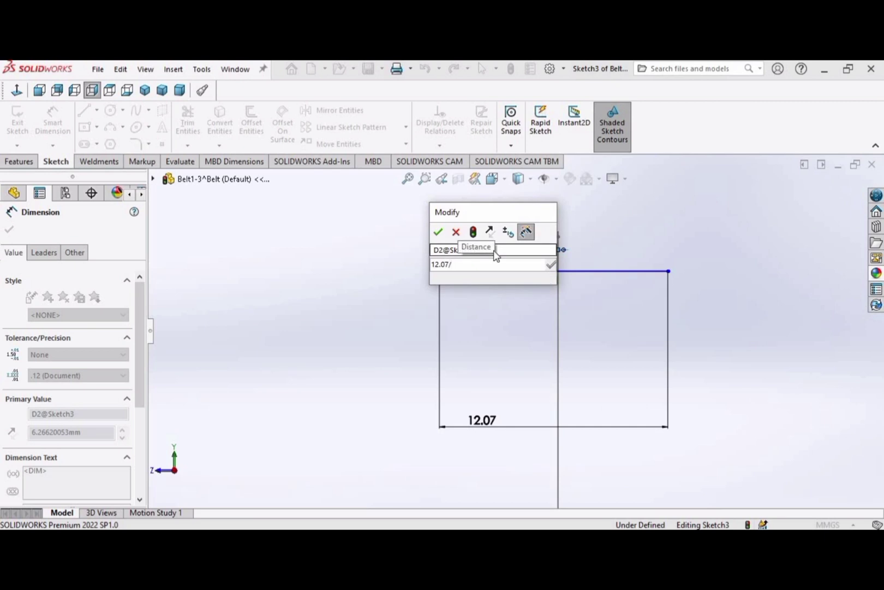
{"action": "type", "text": "/2"}
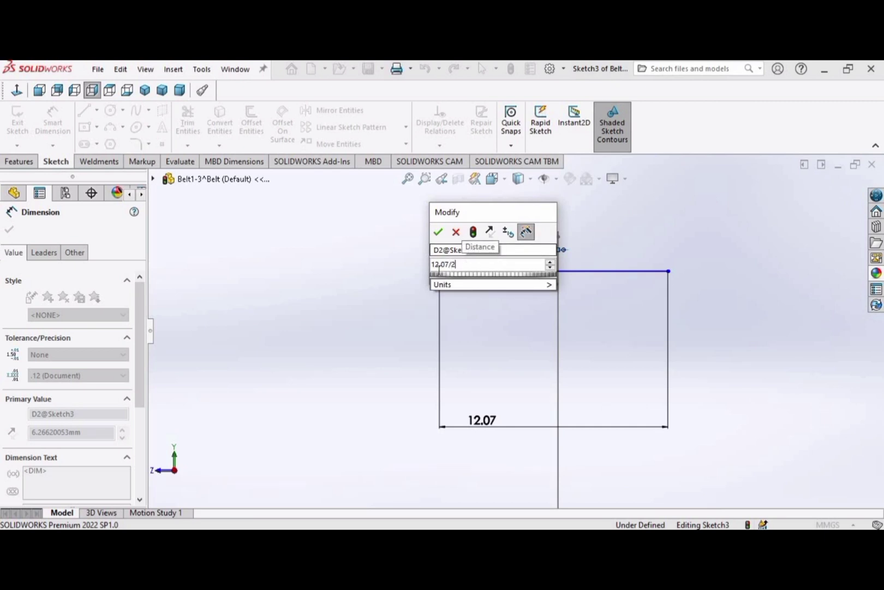
{"action": "left_click", "coordinate": [438, 232]}
{"action": "left_click_drag", "start_coordinate": [510, 242], "coordinate": [507, 298]}
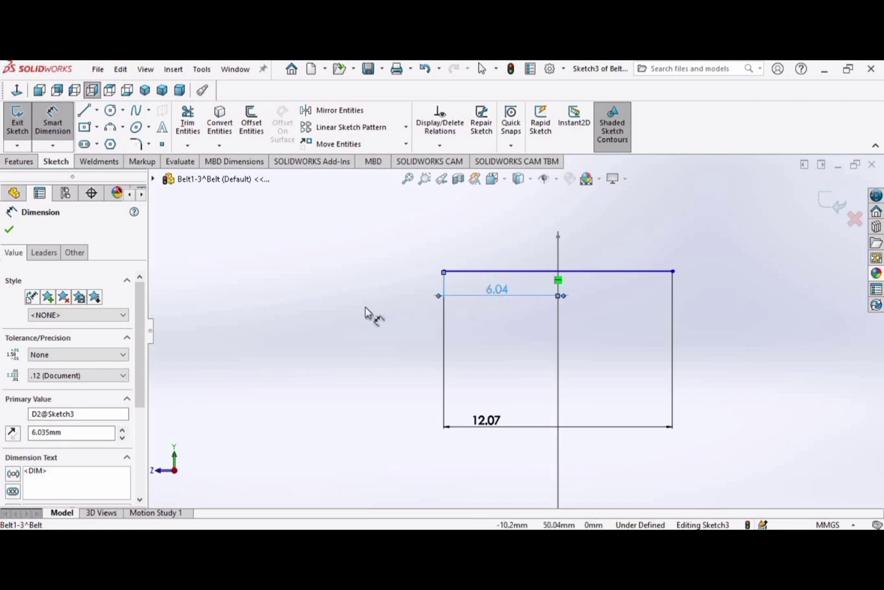
{"action": "left_click", "coordinate": [84, 111]}
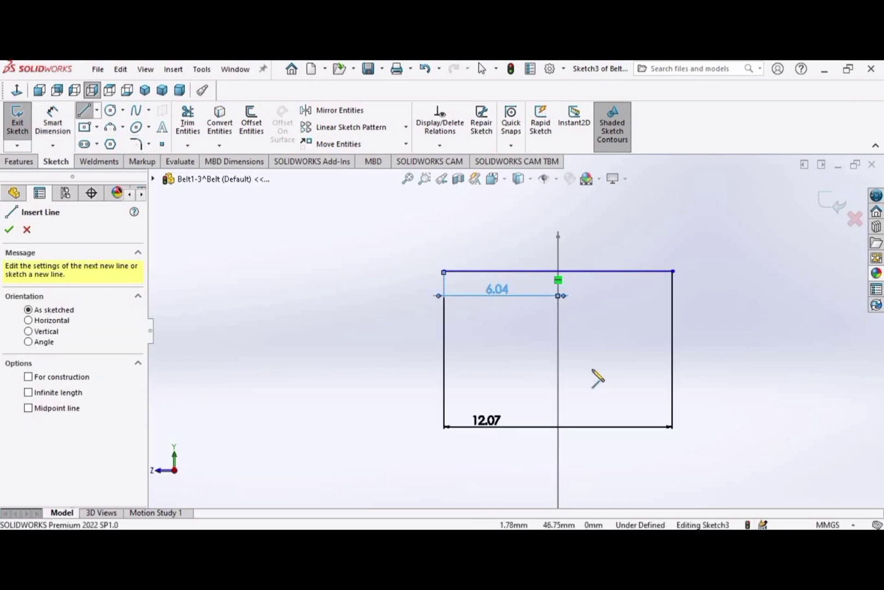
{"action": "scroll", "coordinate": [596, 377], "scroll_direction": "down", "scroll_amount": 3}
{"action": "scroll", "coordinate": [597, 376], "scroll_direction": "up", "scroll_amount": 3}
{"action": "key", "text": "Escape"}
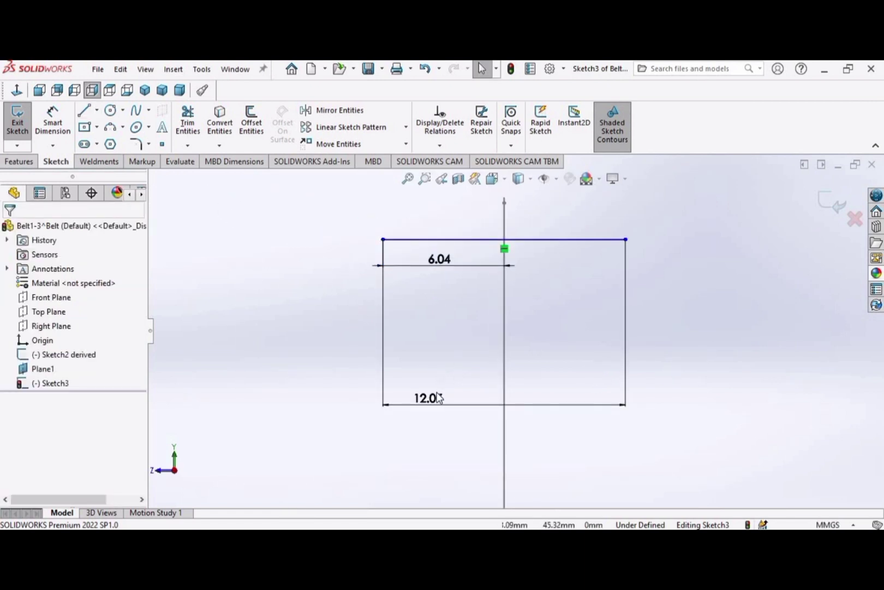
Move the 12.07 mm dimension up close beneath the horizontal line, and dimension the line's vertical distance from the origin as 54 mm
{"action": "left_click_drag", "start_coordinate": [445, 386], "coordinate": [480, 285]}
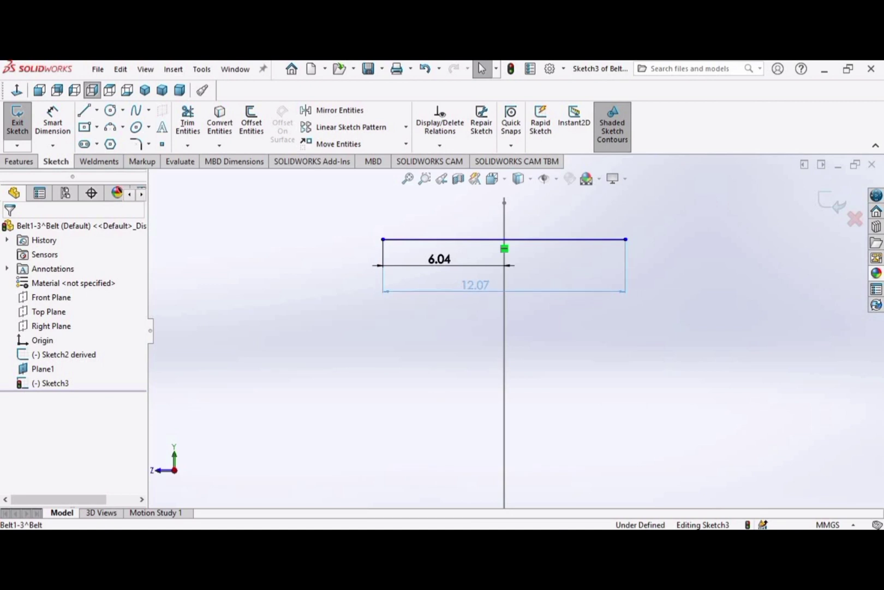
{"action": "left_click", "coordinate": [52, 121]}
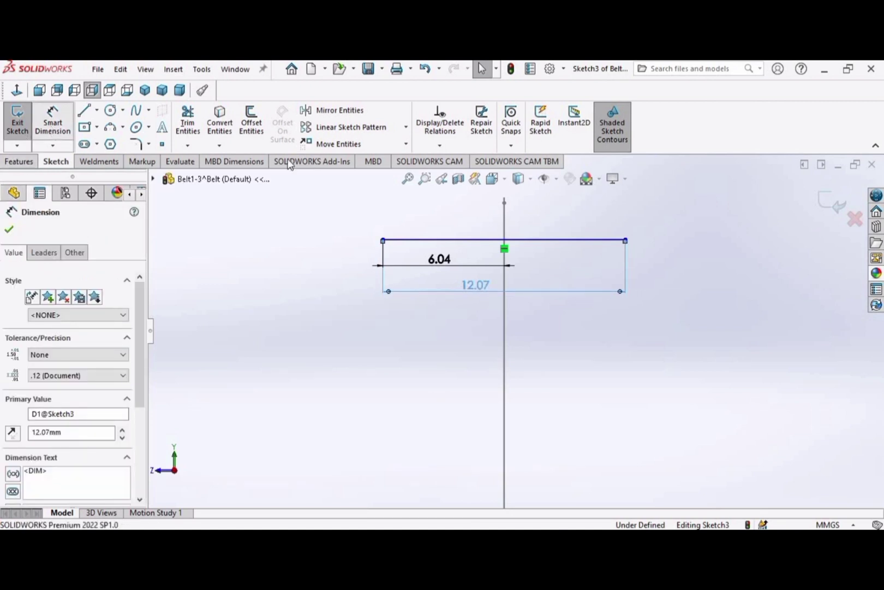
{"action": "left_click", "coordinate": [507, 239]}
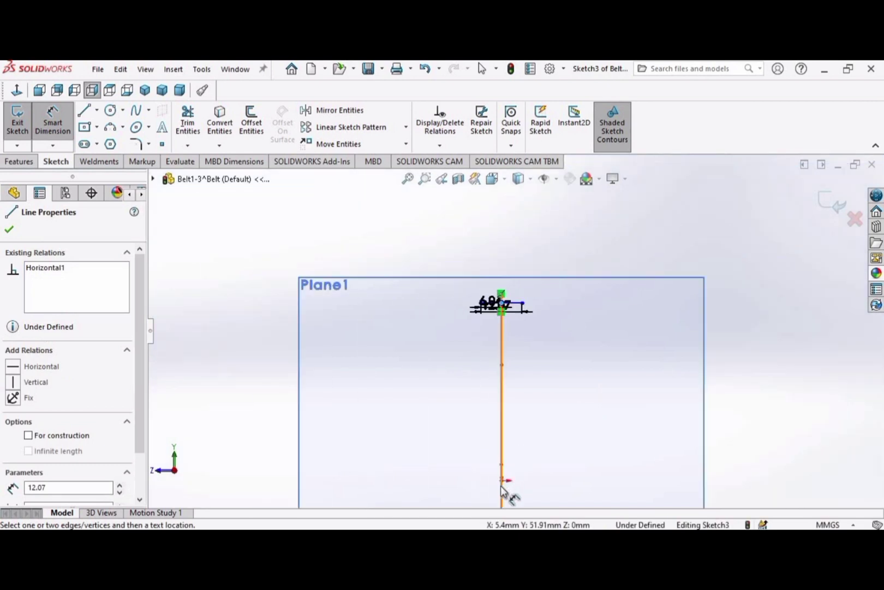
{"action": "left_click", "coordinate": [501, 480]}
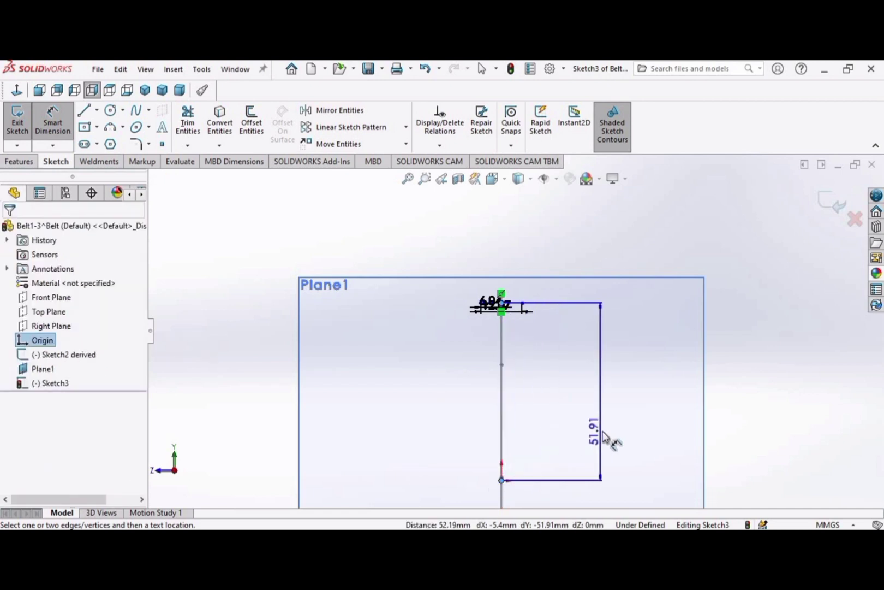
{"action": "left_click", "coordinate": [600, 397]}
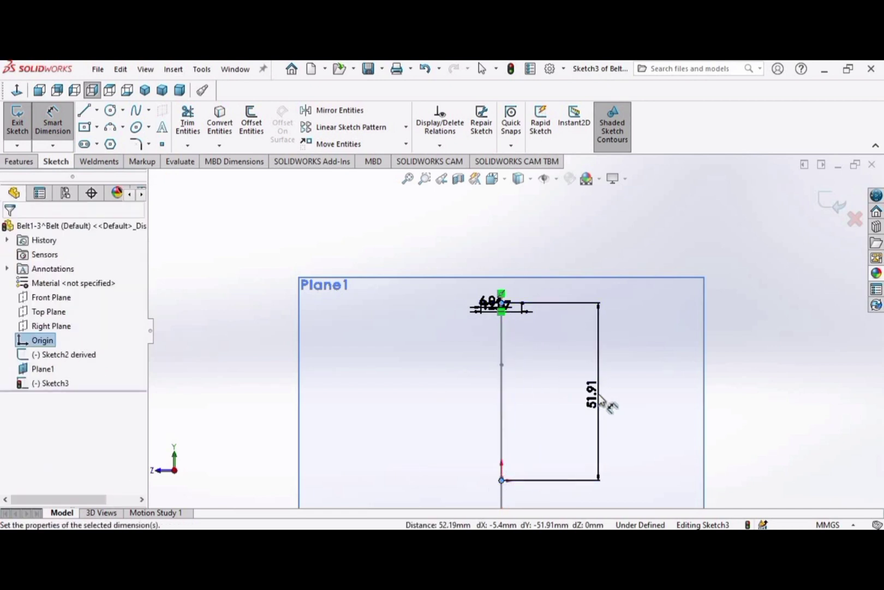
{"action": "type", "text": "54"}
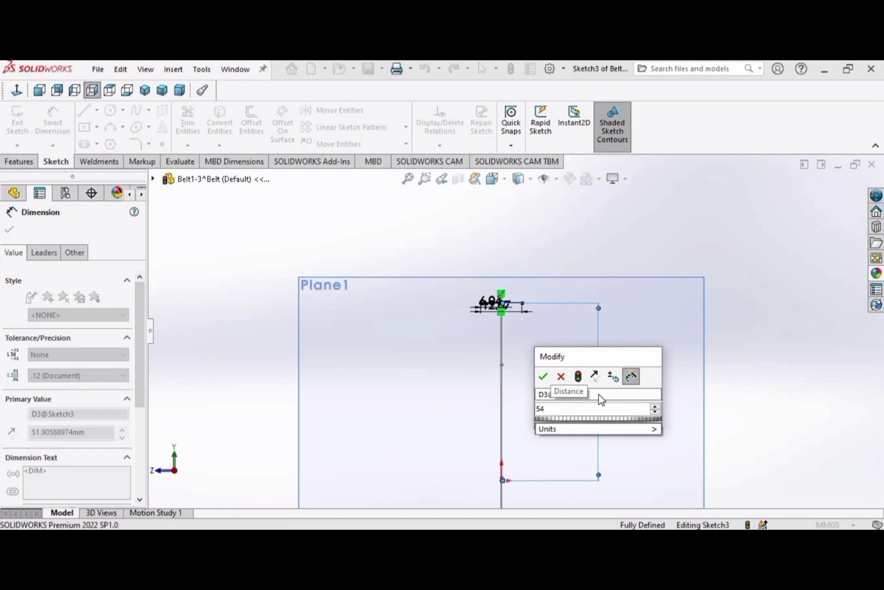
{"action": "left_click", "coordinate": [543, 375]}
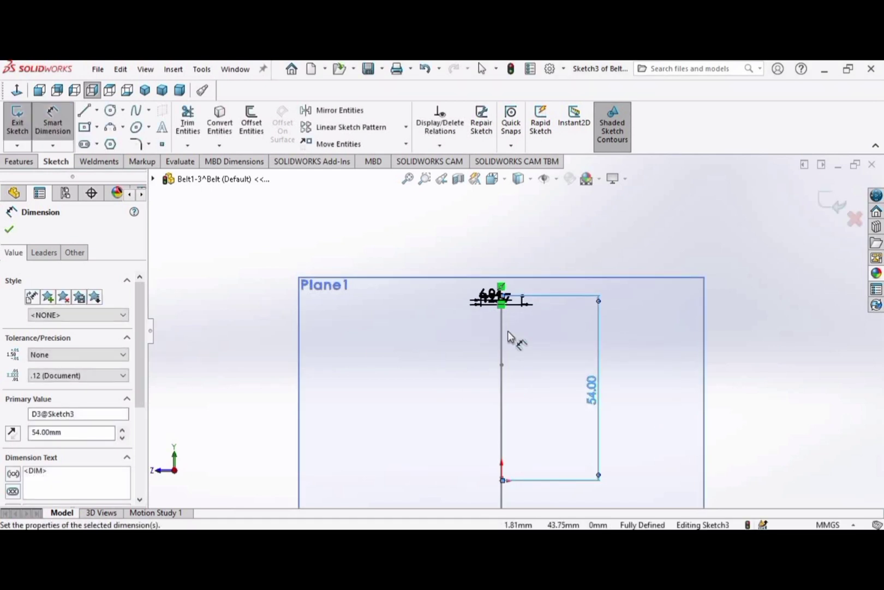
Draw three connected lines above the horizontal line, closing a trapezoid about 2.07 mm tall with a wider top edge about 15.19 mm long
{"action": "scroll", "coordinate": [511, 328], "scroll_direction": "up", "scroll_amount": 3}
{"action": "scroll", "coordinate": [518, 311], "scroll_direction": "down", "scroll_amount": 3}
{"action": "scroll", "coordinate": [522, 307], "scroll_direction": "down", "scroll_amount": 3}
{"action": "scroll", "coordinate": [545, 397], "scroll_direction": "down", "scroll_amount": 2}
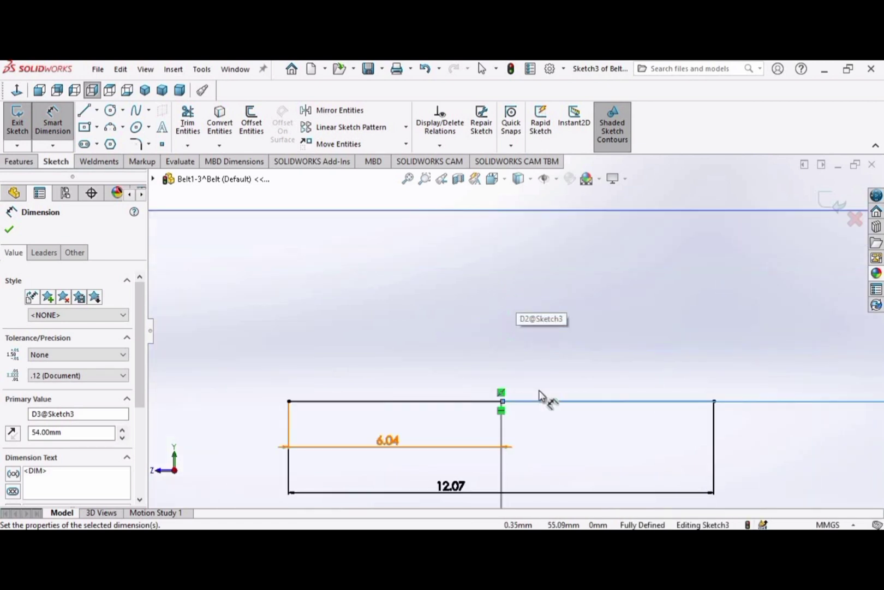
{"action": "key", "text": "Escape"}
{"action": "scroll", "coordinate": [515, 327], "scroll_direction": "up", "scroll_amount": 3}
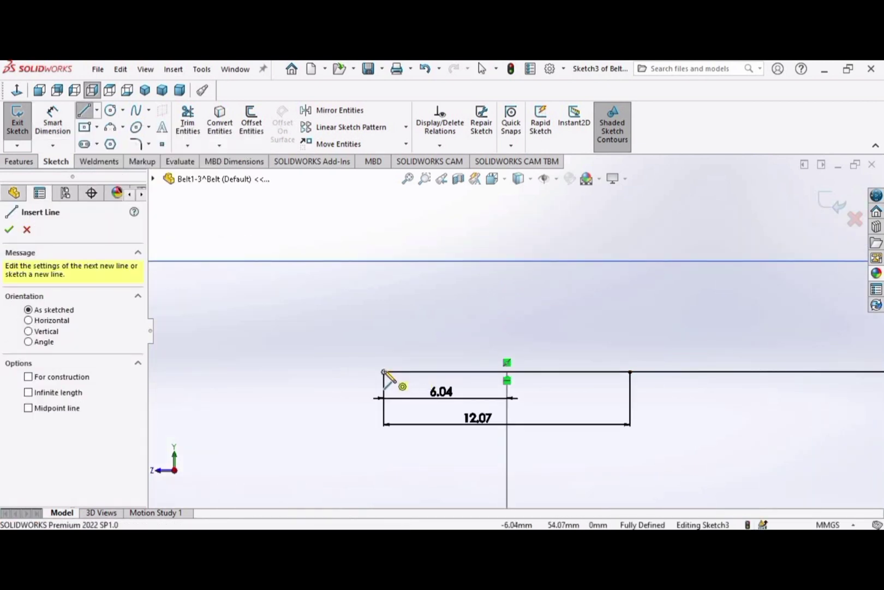
{"action": "left_click", "coordinate": [384, 372]}
{"action": "left_click", "coordinate": [355, 329]}
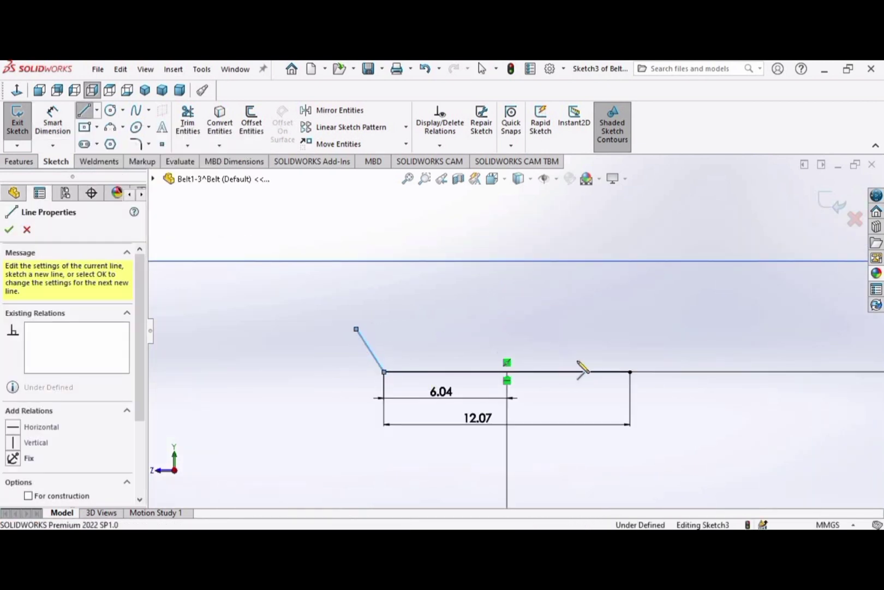
{"action": "left_click", "coordinate": [659, 330]}
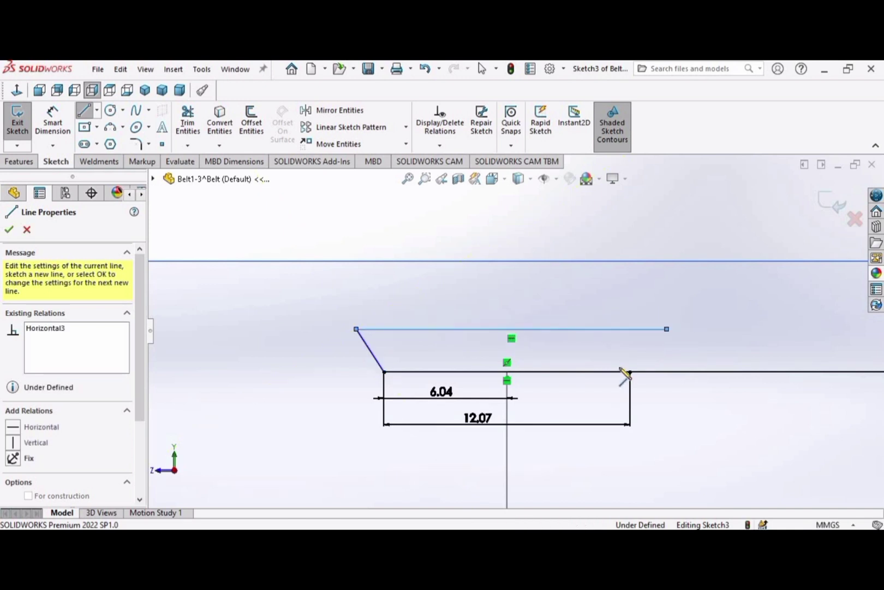
{"action": "left_click", "coordinate": [630, 372]}
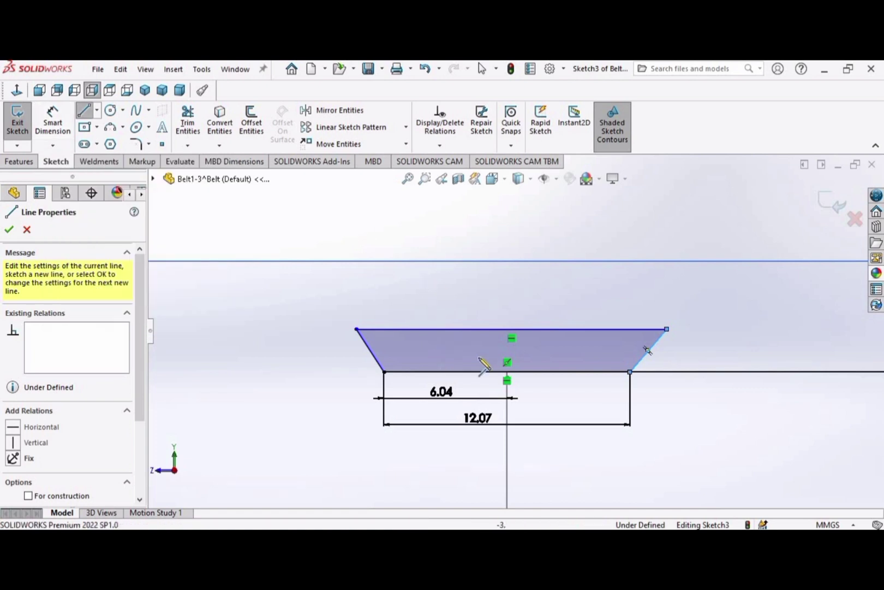
Dimension the trapezoid's height between its top and bottom edges as 6 mm
{"action": "left_click", "coordinate": [59, 125]}
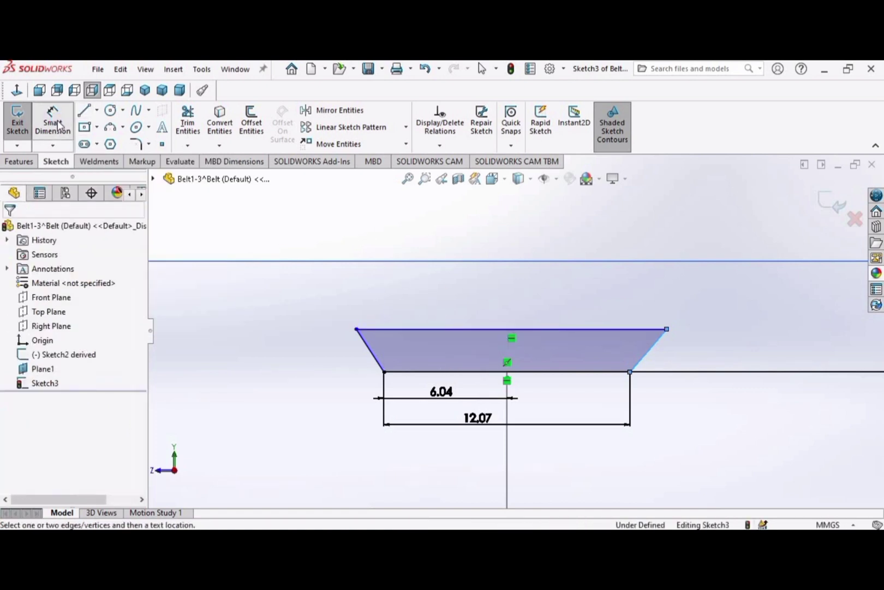
{"action": "left_click", "coordinate": [566, 328]}
{"action": "left_click", "coordinate": [576, 371]}
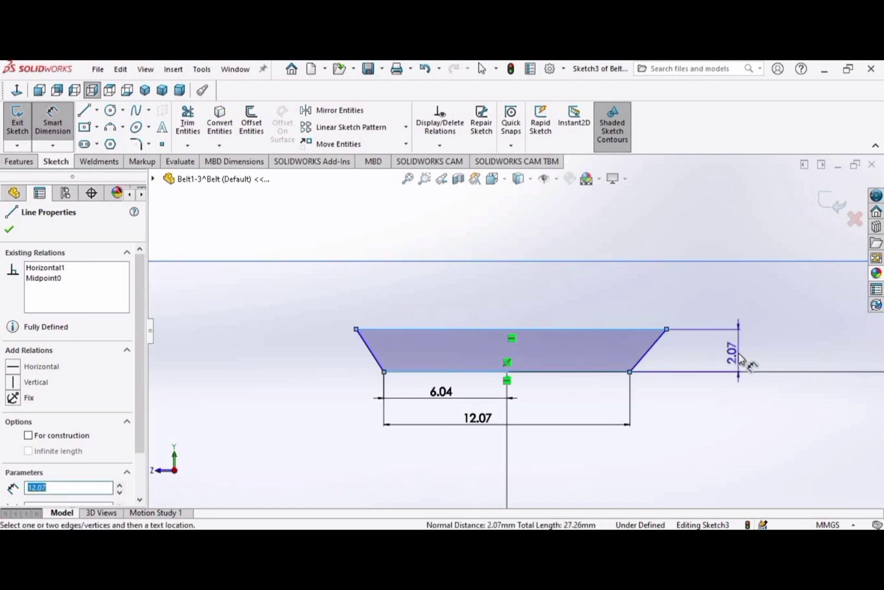
{"action": "left_click", "coordinate": [739, 354]}
{"action": "type", "text": "6"}
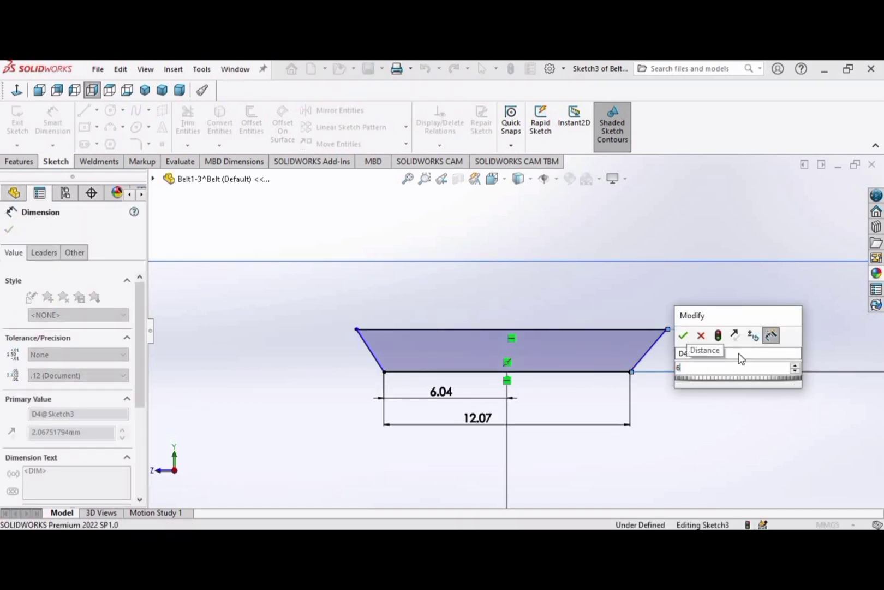
{"action": "key", "text": "Return"}
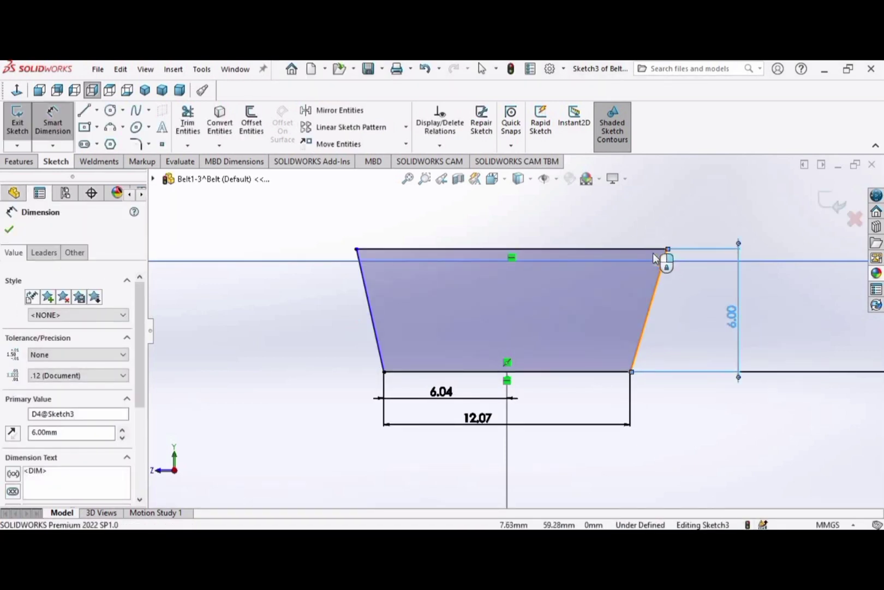
Dimension the angle between the trapezoid's right slanted side and its top edge as 60 degrees
{"action": "left_click", "coordinate": [656, 259]}
{"action": "left_click", "coordinate": [661, 250]}
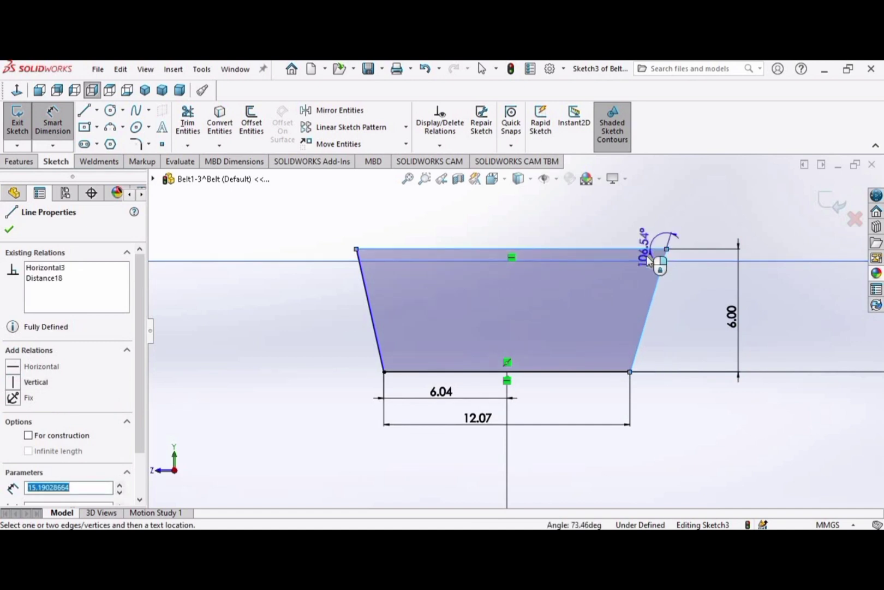
{"action": "left_click", "coordinate": [635, 290]}
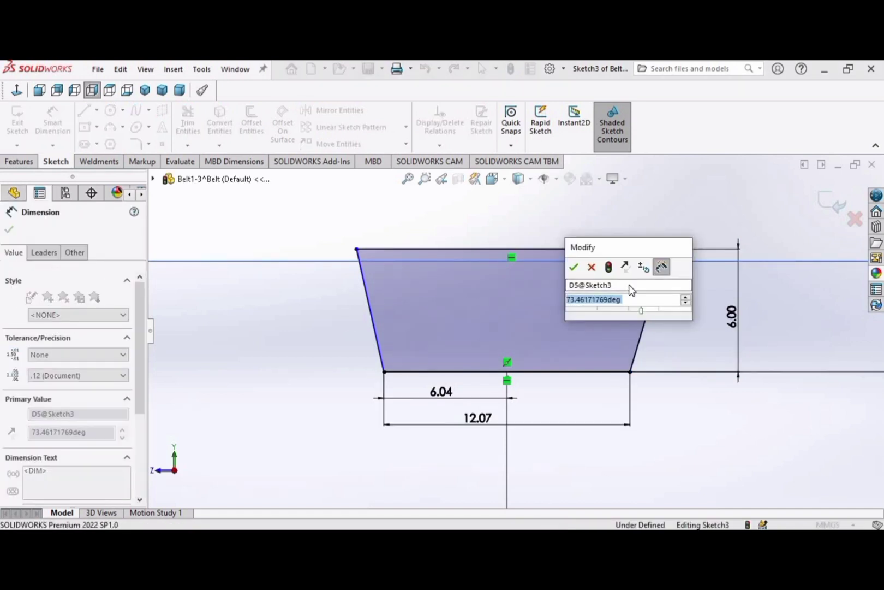
{"action": "type", "text": "60"}
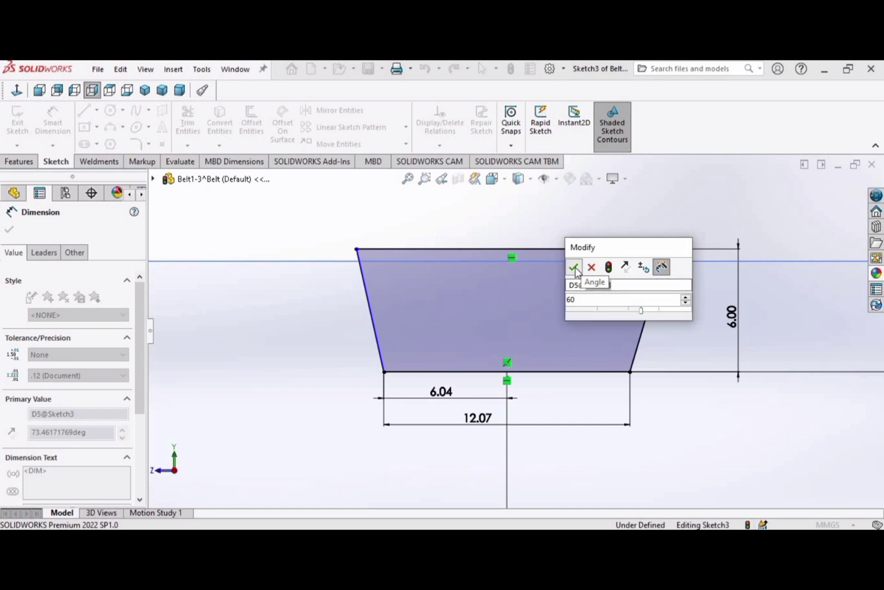
{"action": "left_click", "coordinate": [574, 267]}
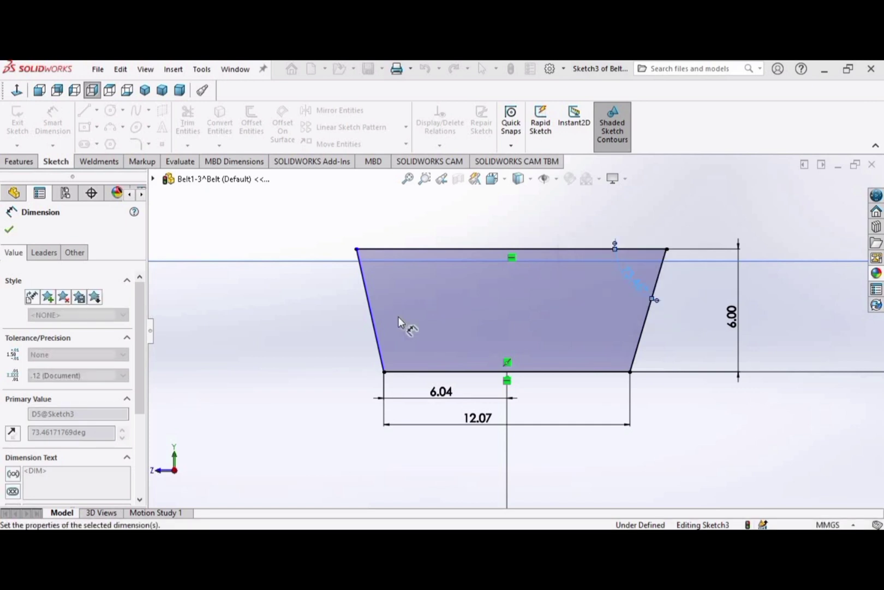
Dimension the angle between the trapezoid's left slanted side and its top edge as 60 degrees, and exit the sketch
{"action": "left_click", "coordinate": [369, 263]}
{"action": "left_click", "coordinate": [389, 251]}
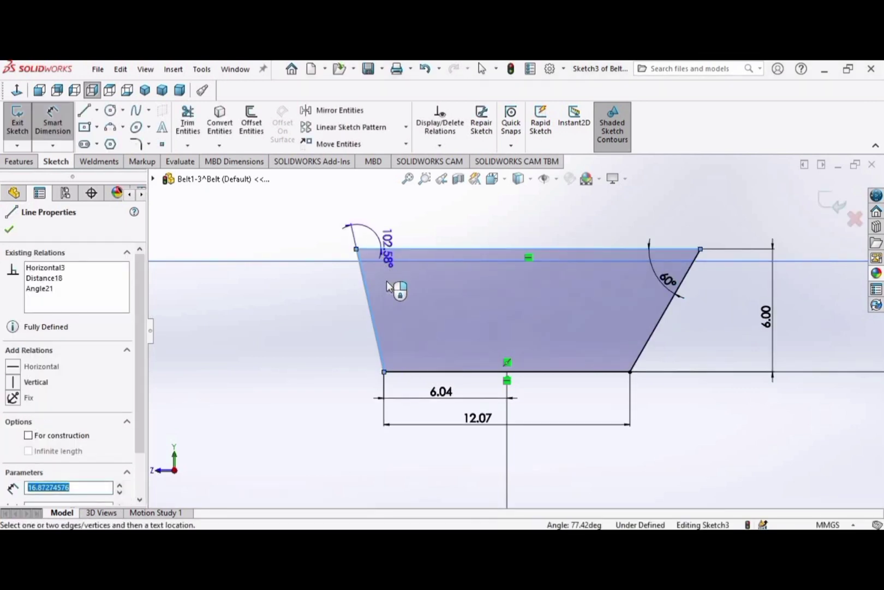
{"action": "left_click", "coordinate": [391, 290]}
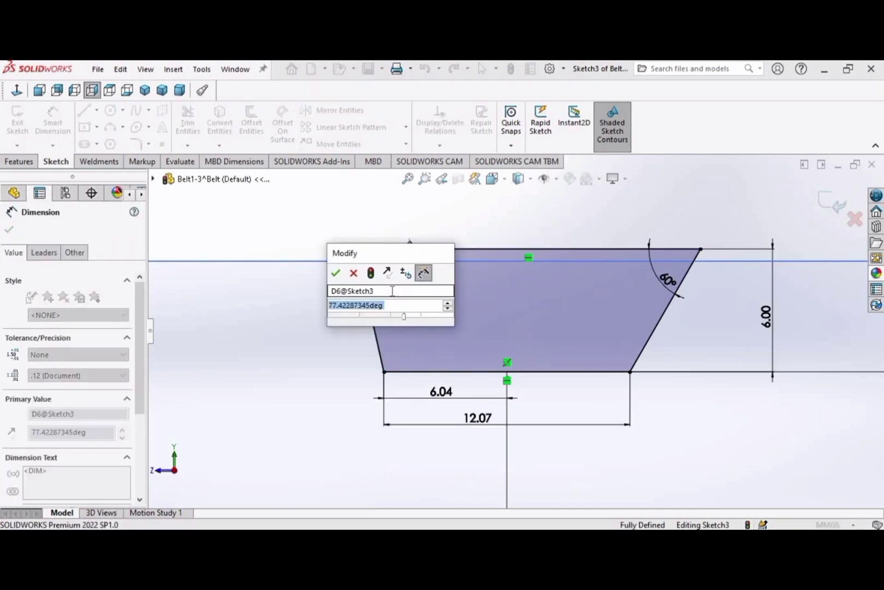
{"action": "type", "text": "80"}
{"action": "left_click", "coordinate": [335, 272]}
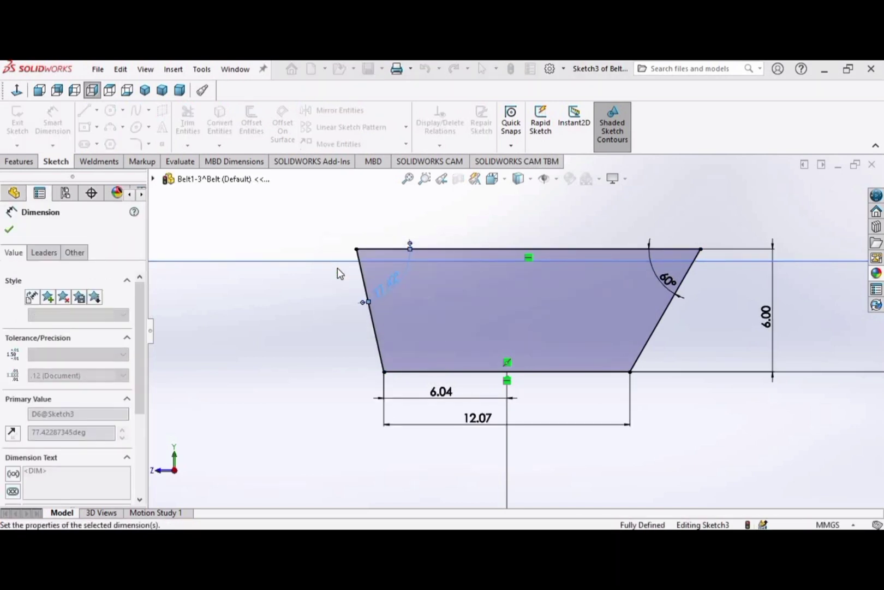
{"action": "left_click", "coordinate": [9, 230]}
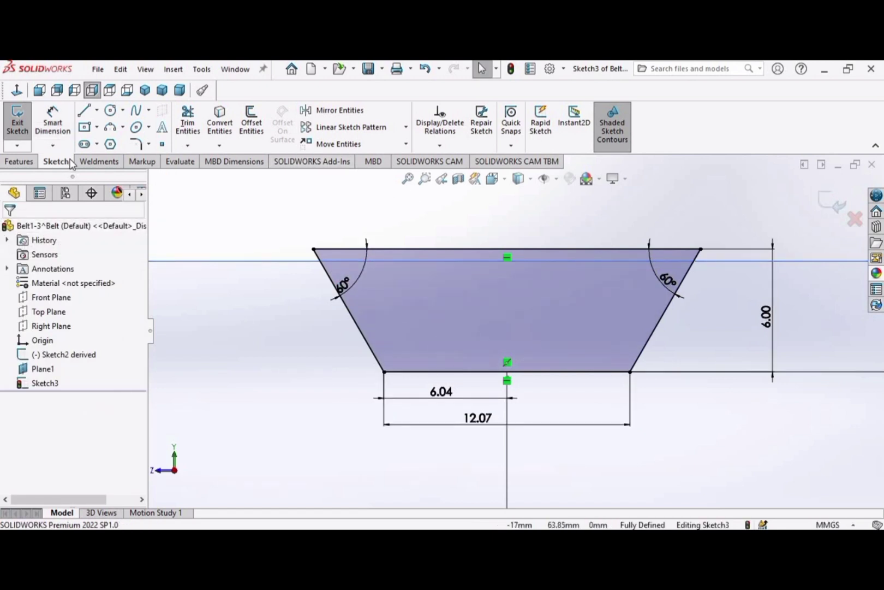
{"action": "left_click", "coordinate": [21, 162]}
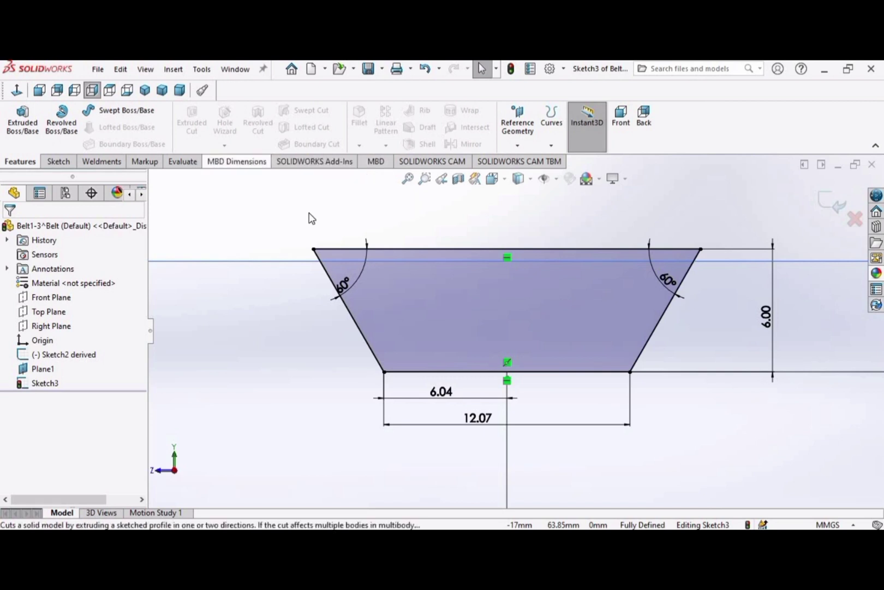
{"action": "left_click", "coordinate": [828, 206]}
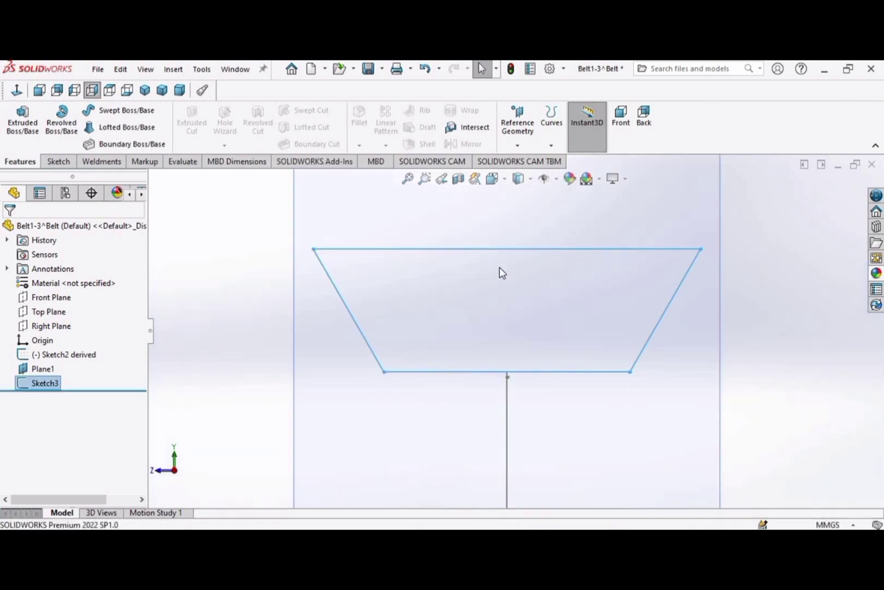
Create a Swept Boss/Base using the trapezoid sketch as the profile and the closed belt sketch, Sketch2, as the path
{"action": "key", "text": "f"}
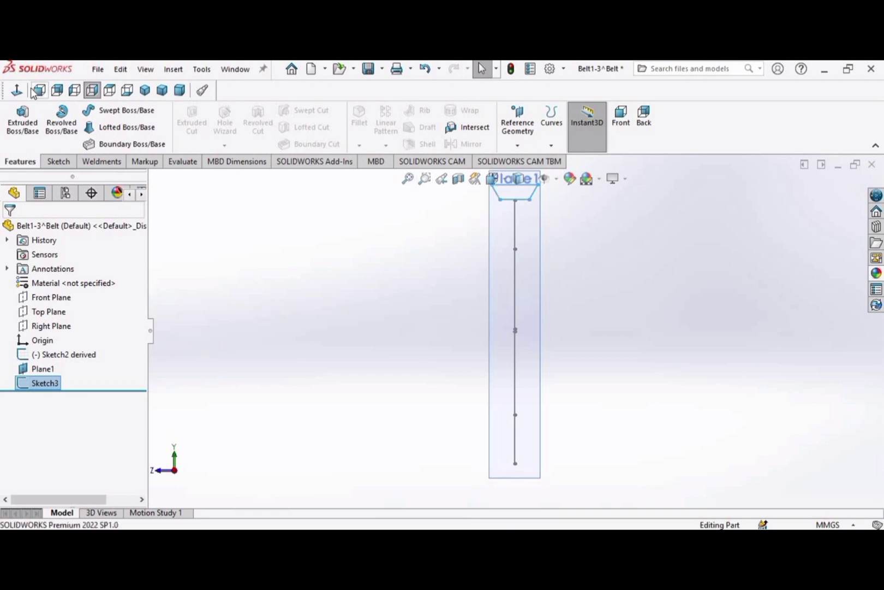
{"action": "left_click", "coordinate": [179, 90]}
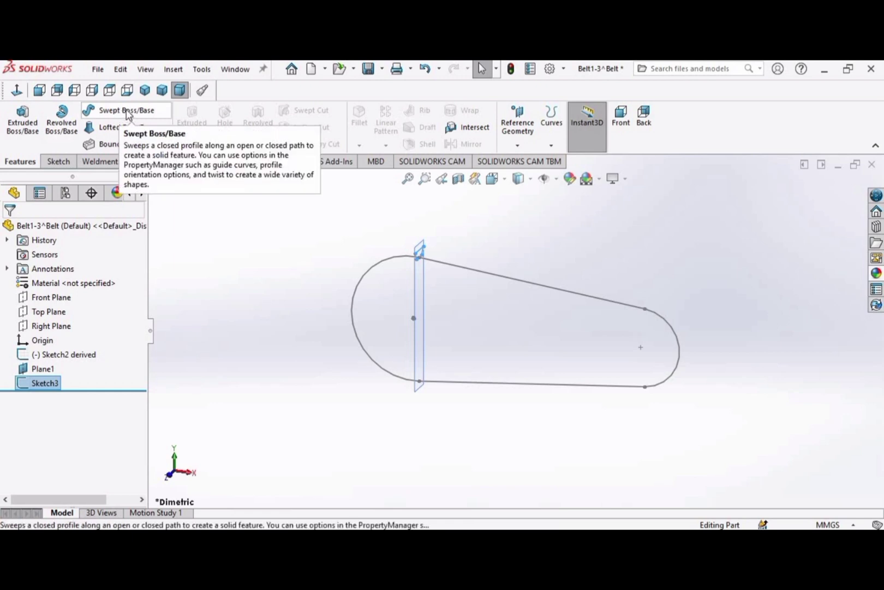
{"action": "left_click", "coordinate": [497, 179]}
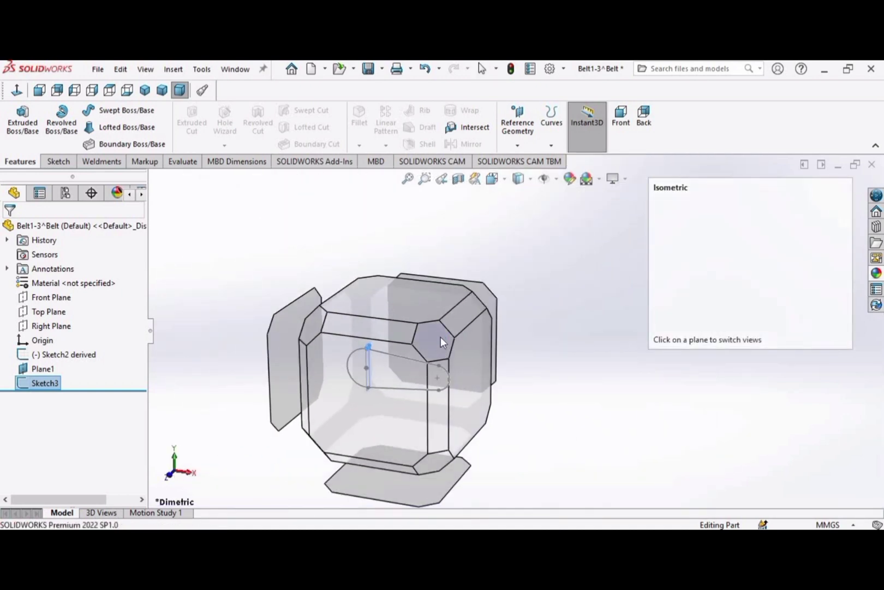
{"action": "left_click", "coordinate": [440, 336]}
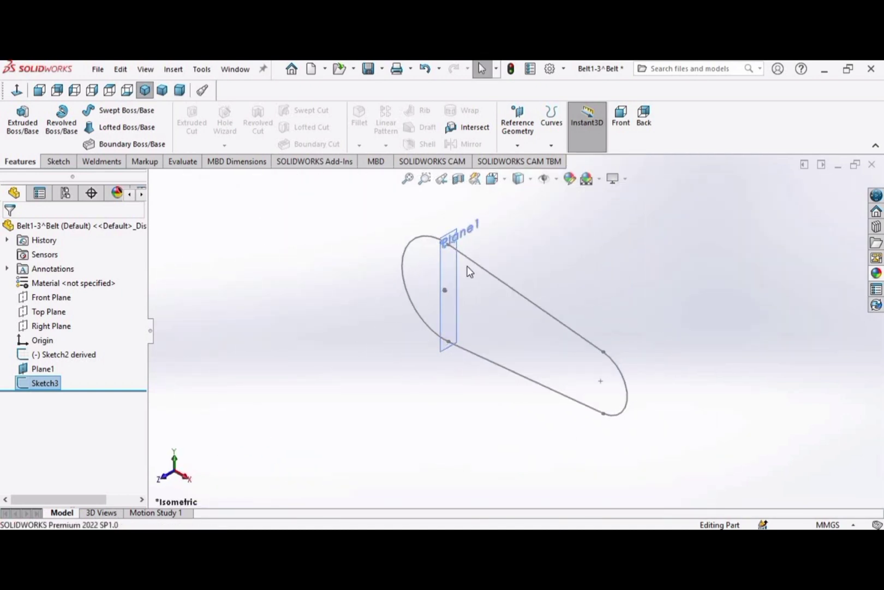
{"action": "left_click", "coordinate": [136, 114]}
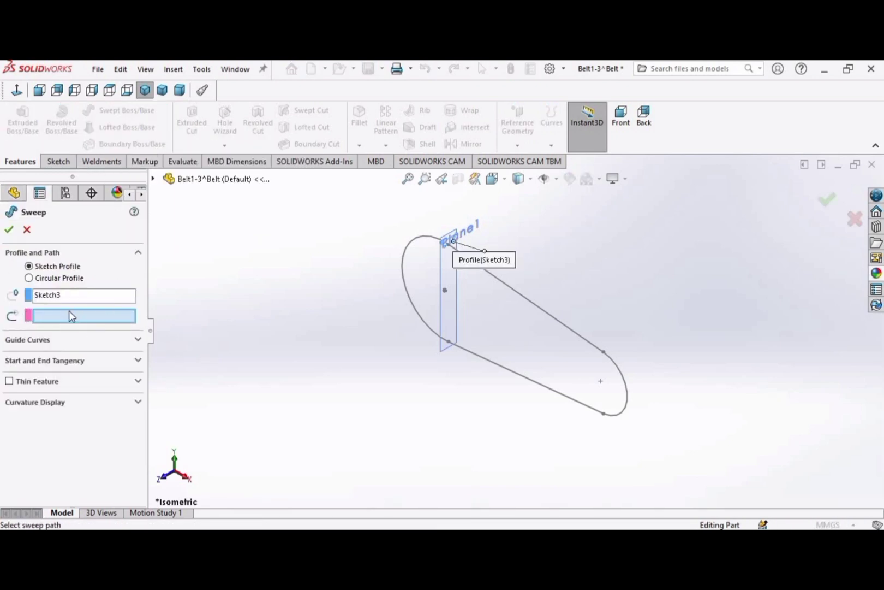
{"action": "left_click", "coordinate": [551, 390]}
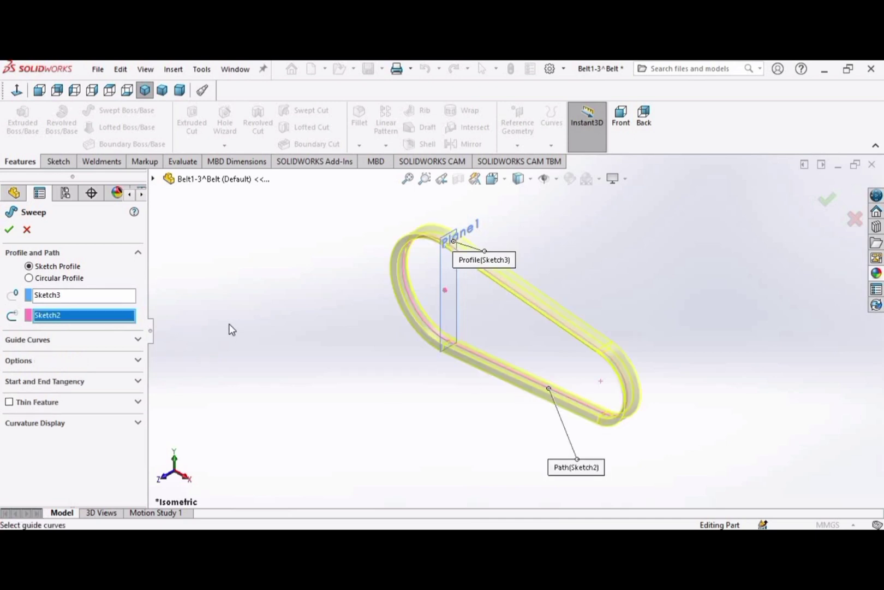
{"action": "left_click", "coordinate": [9, 231]}
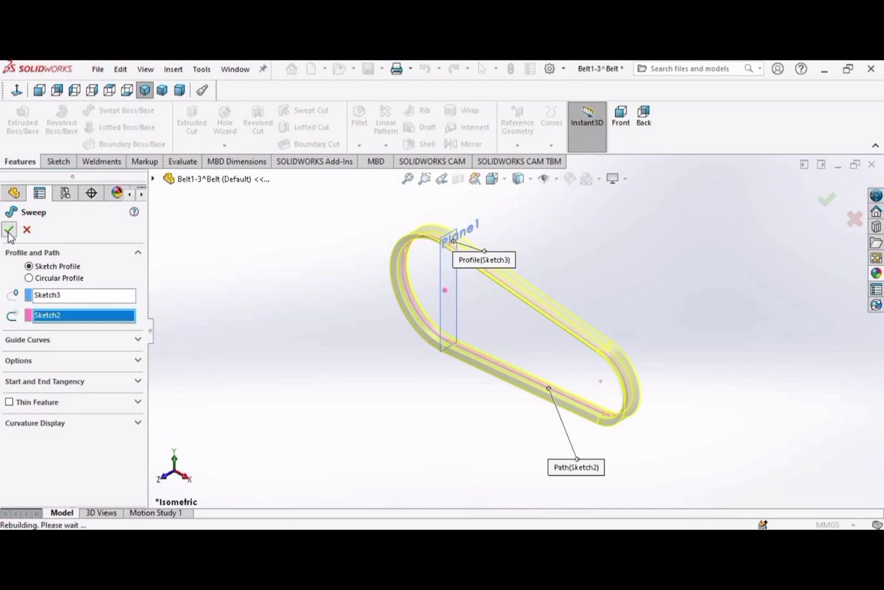
Hide the reference plane Plane1 in the belt part
{"action": "left_click", "coordinate": [447, 279]}
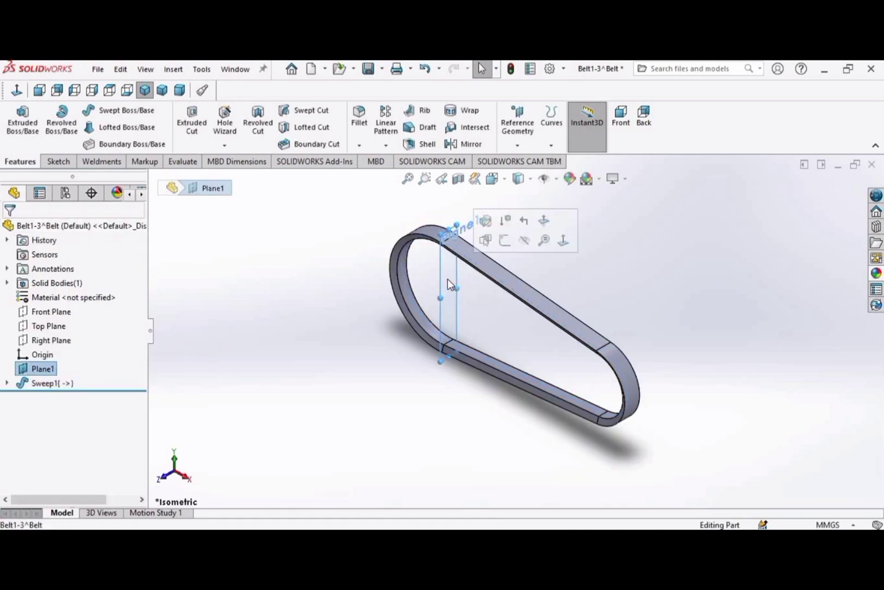
{"action": "right_click", "coordinate": [42, 370]}
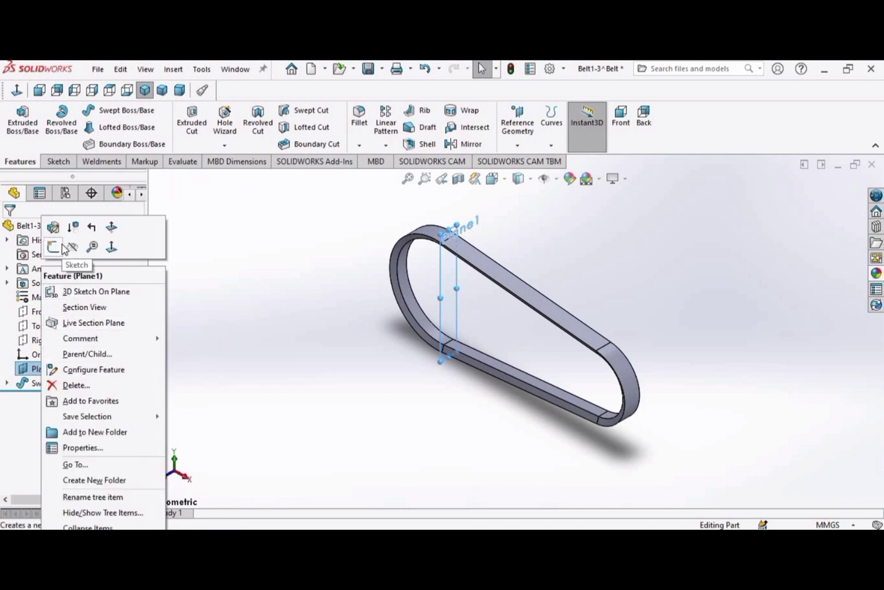
{"action": "left_click", "coordinate": [73, 247]}
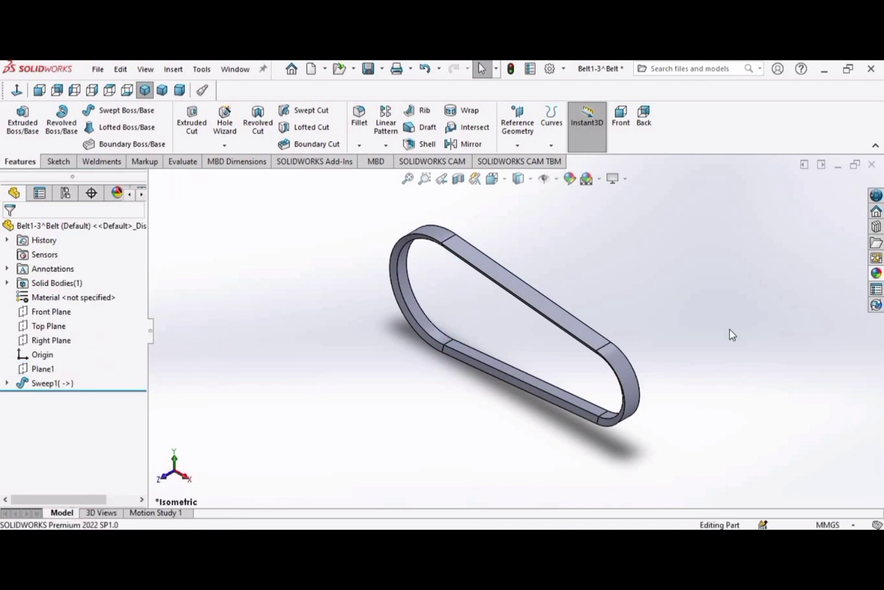
Apply the red spray paint appearance from the Painted > Sprayed category to the belt, and save the part
{"action": "left_click", "coordinate": [877, 274]}
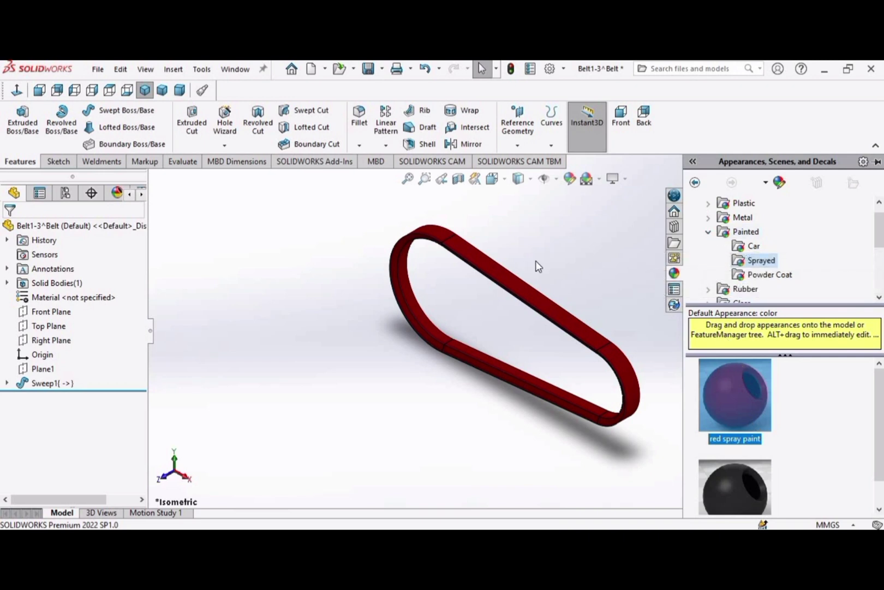
{"action": "key", "text": "ctrl+s"}
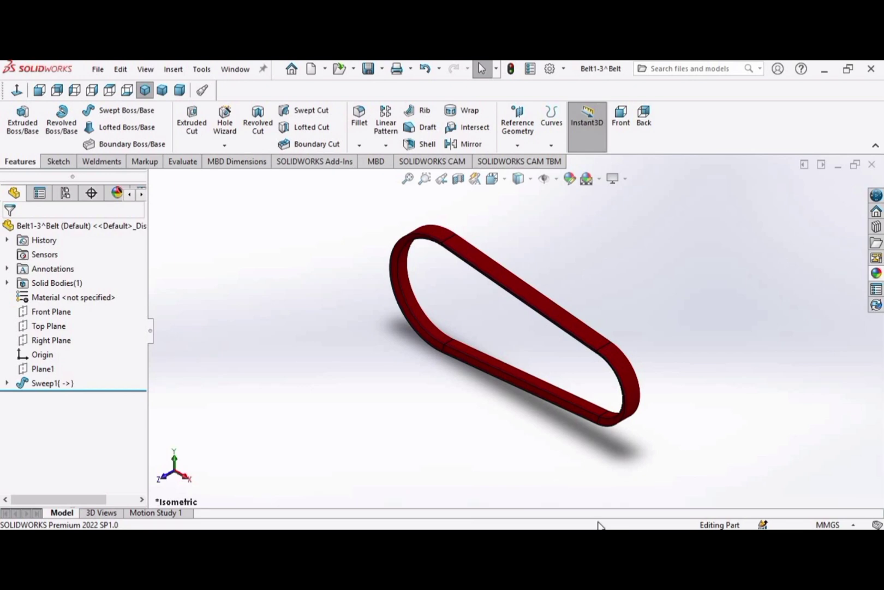
Switch to the Belt assembly window and rebuild the assembly with the changed belt part
{"action": "mouse_move", "coordinate": [584, 538]}
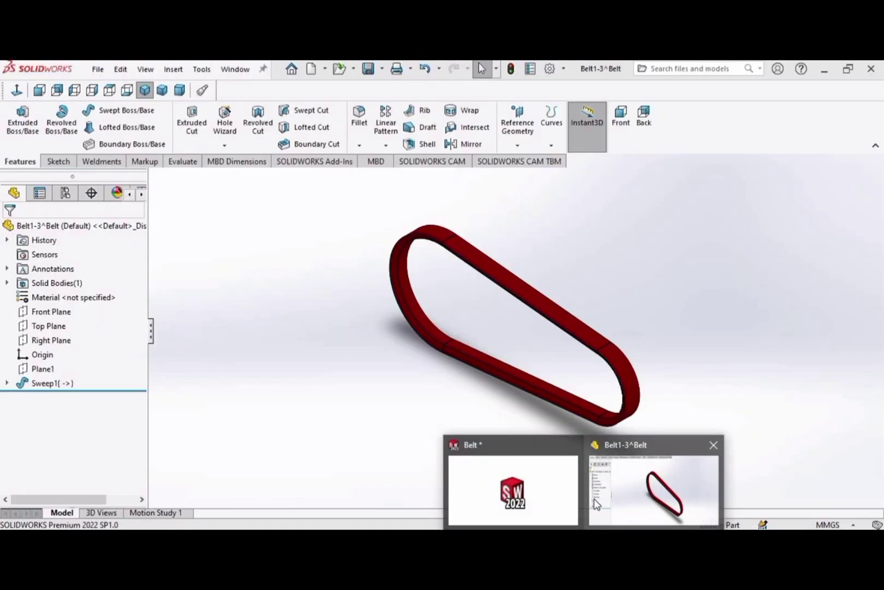
{"action": "left_click", "coordinate": [532, 501]}
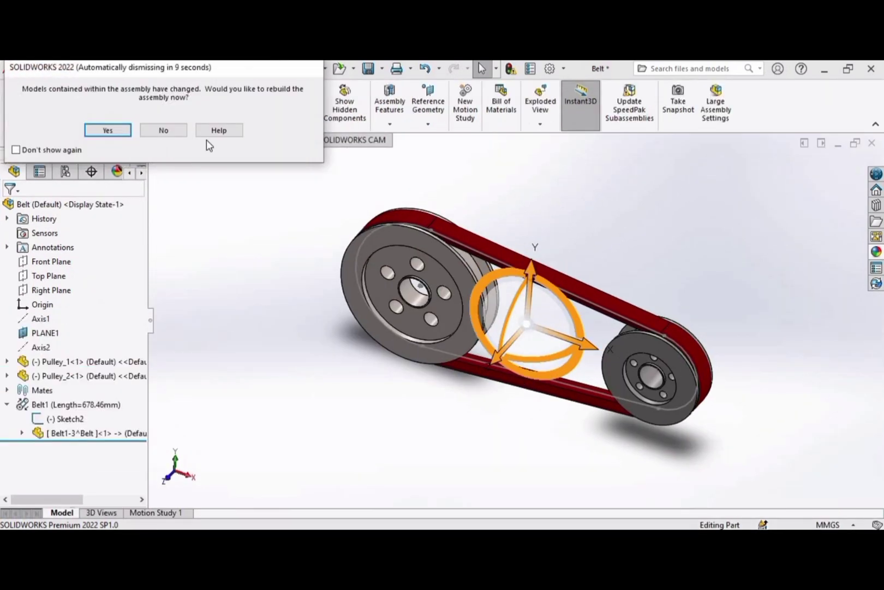
{"action": "left_click", "coordinate": [106, 131]}
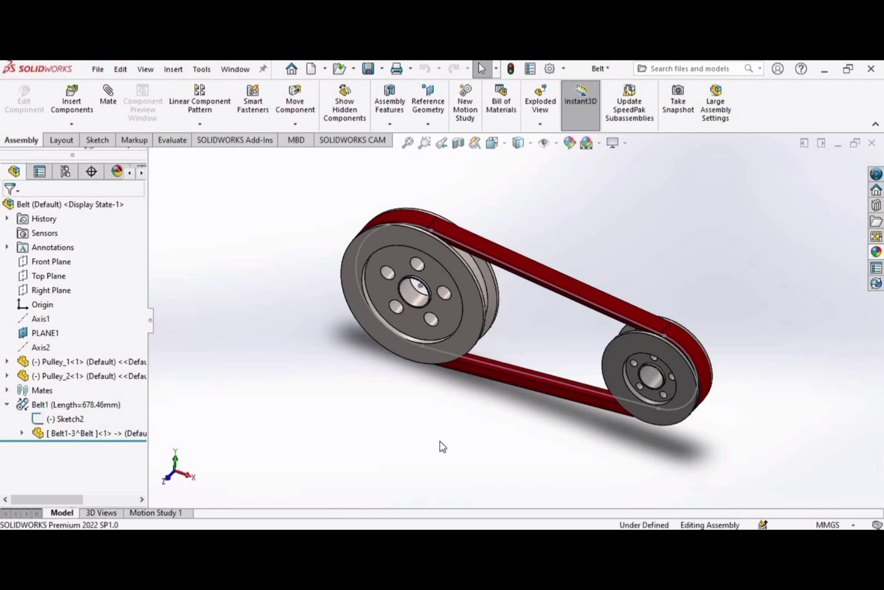
Inspect how the belt runs around both pulleys, and set the assembly to the isometric view
{"action": "middle_click_drag", "start_coordinate": [442, 446], "coordinate": [631, 264]}
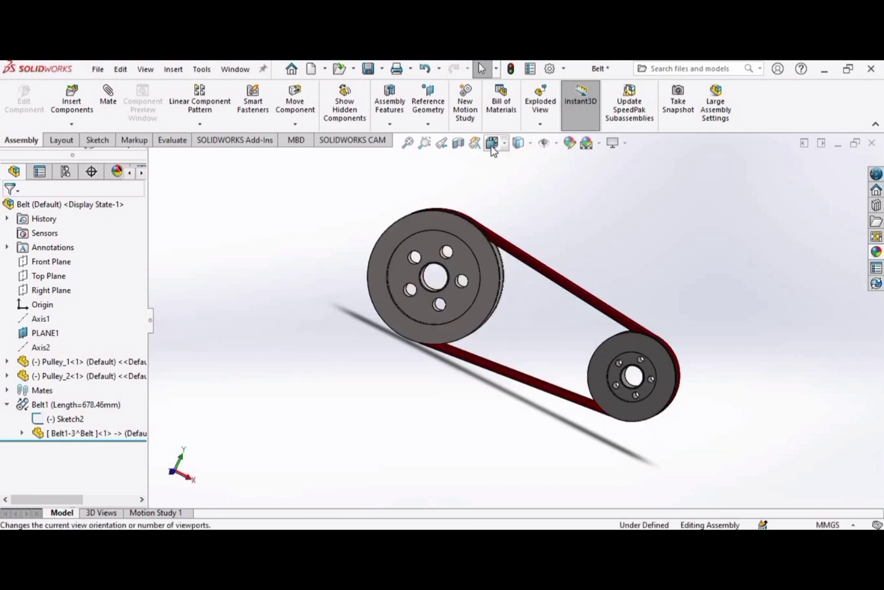
{"action": "key", "text": "space"}
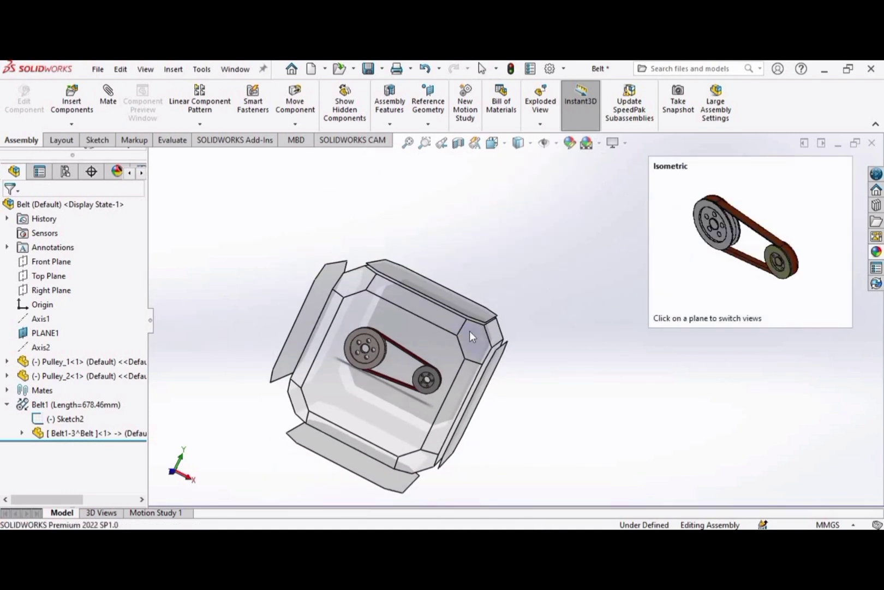
{"action": "left_click", "coordinate": [470, 330]}
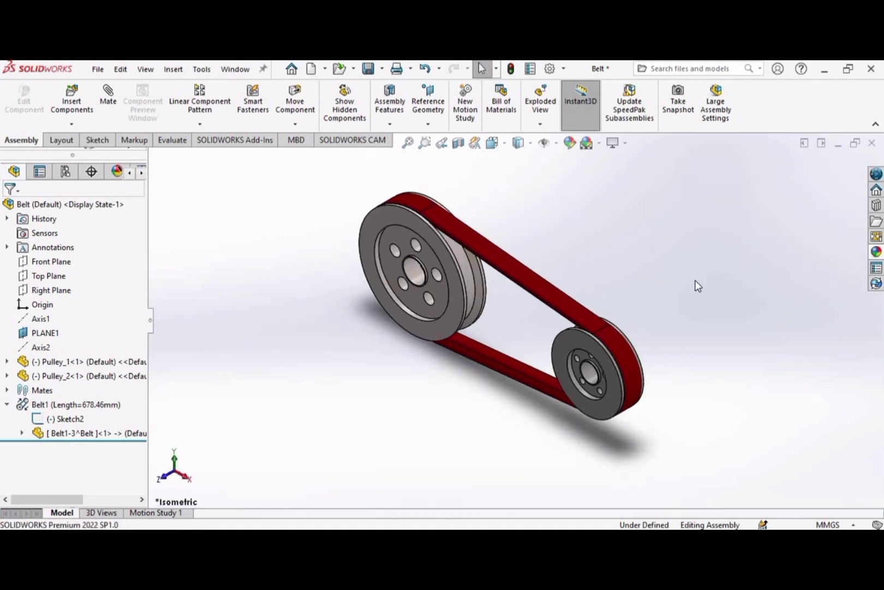